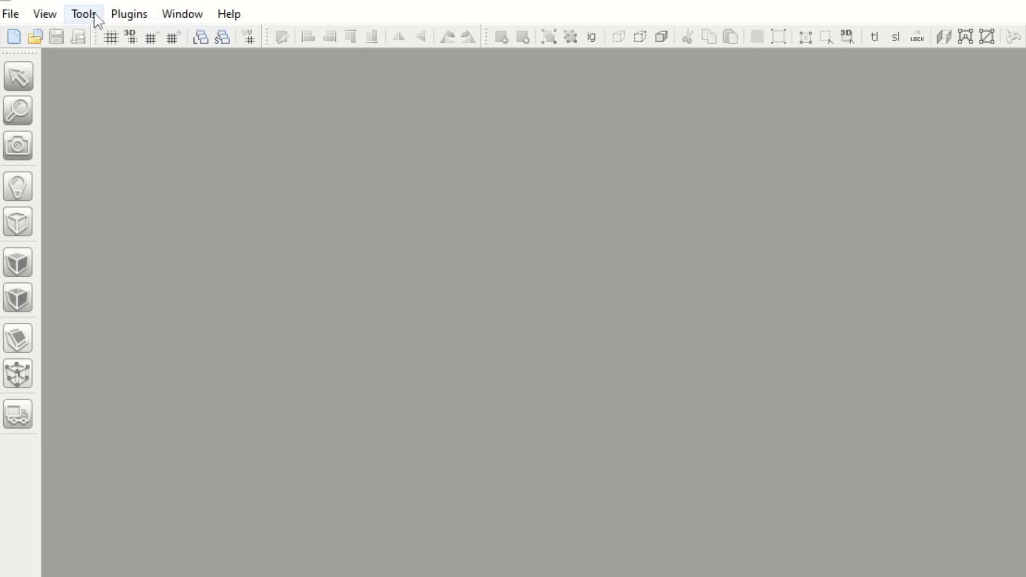
Step: Add a new game configuration named 'Opposing Force' under Options > Game Profiles
click(83, 14)
click(104, 34)
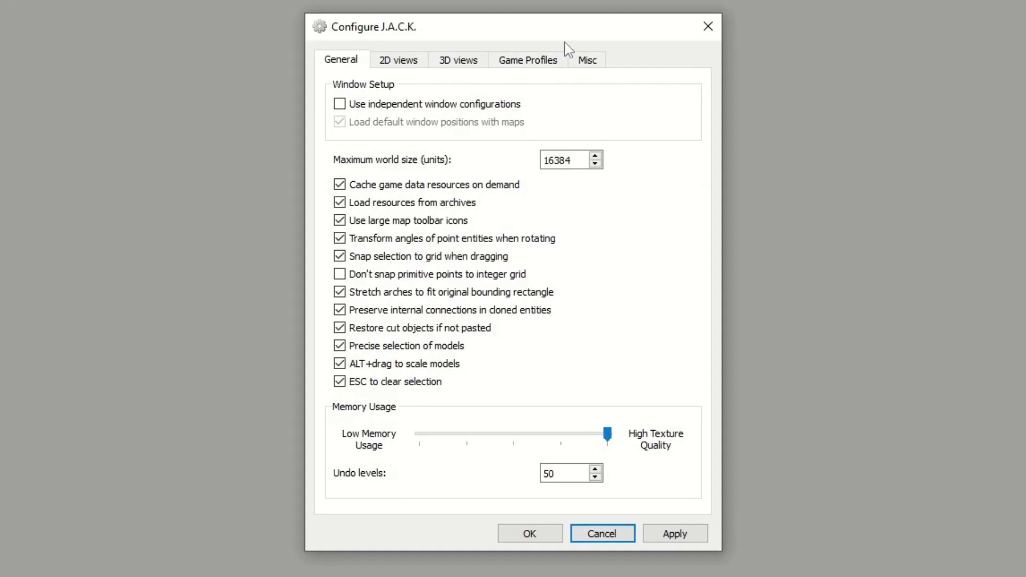
click(547, 61)
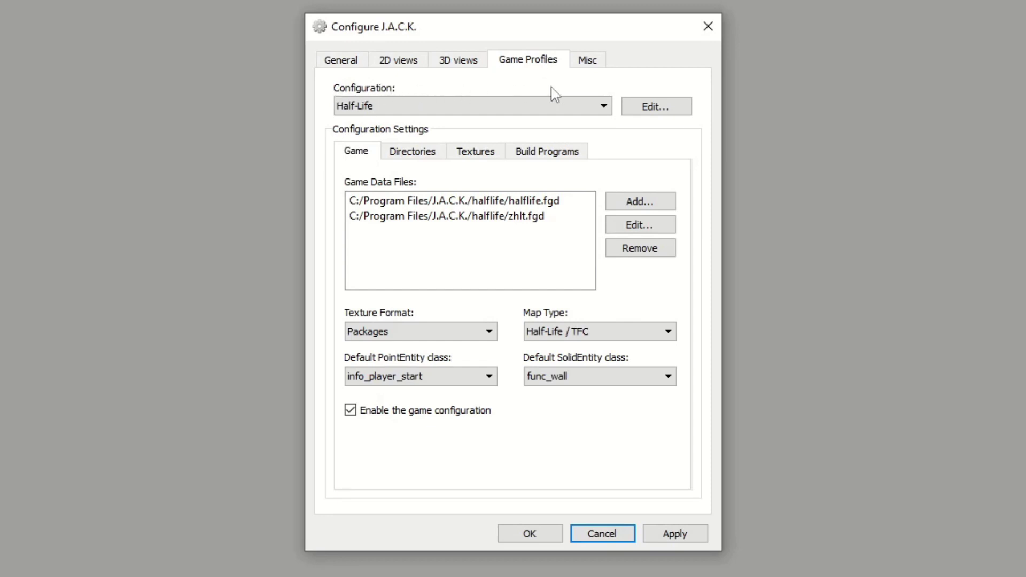
click(654, 108)
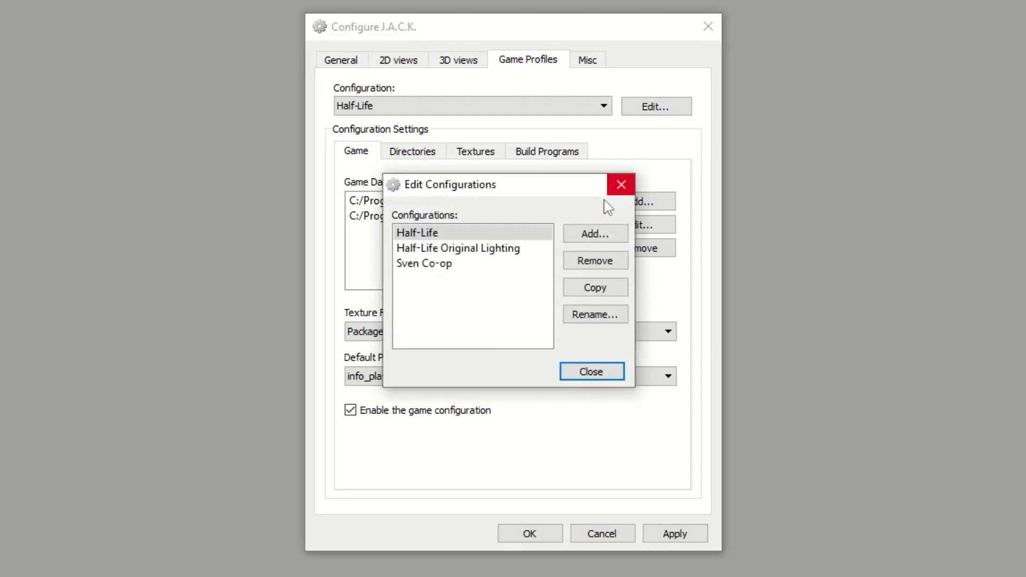
click(601, 241)
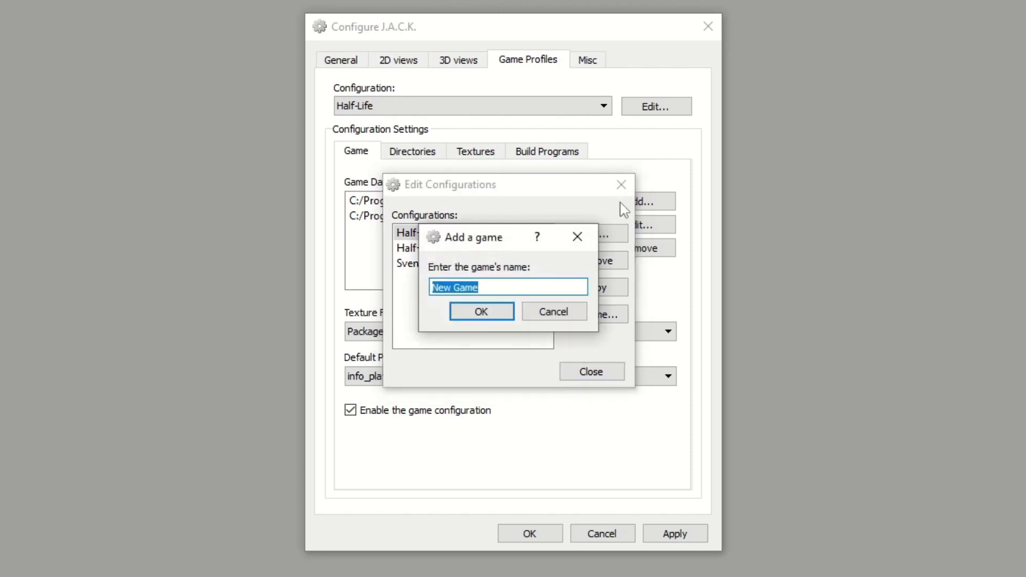
text(Opposing Fro)
key(BackSpace)
key(BackSpace)
text(orce)
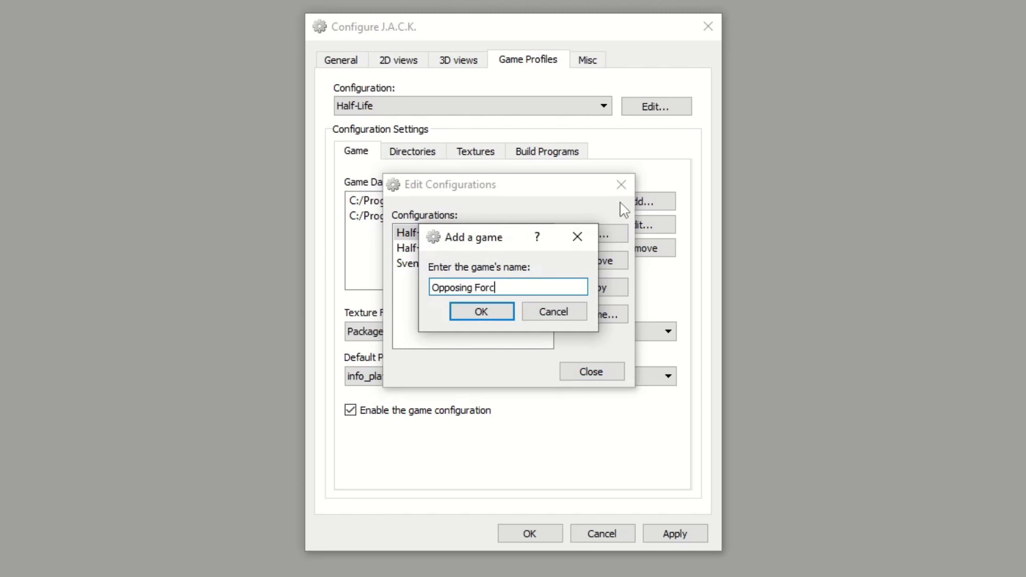
click(481, 310)
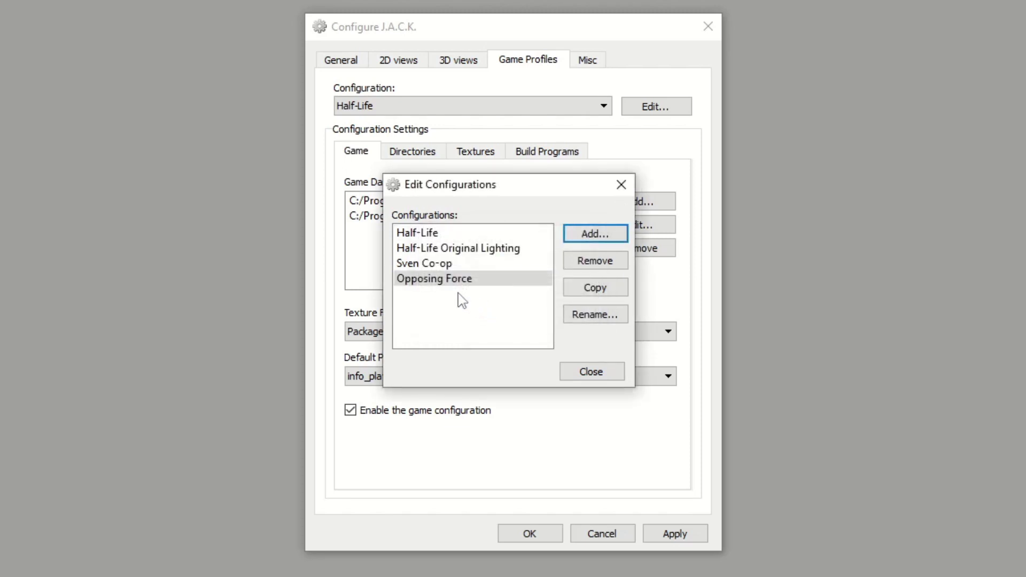
click(591, 376)
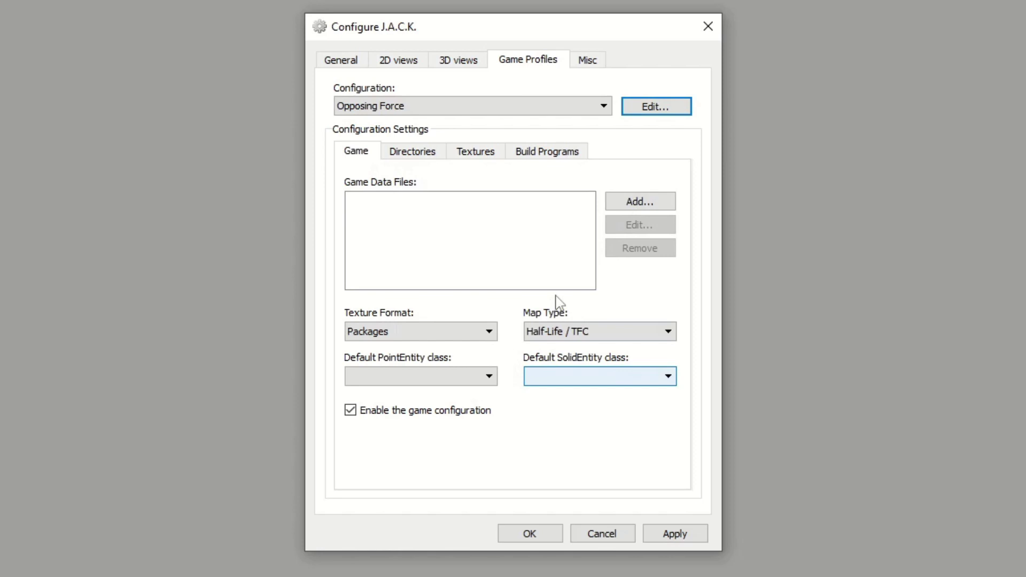
Step: Select the Opposing Force profile and add halflife\halflife-op4.fgd as its game data file
click(435, 107)
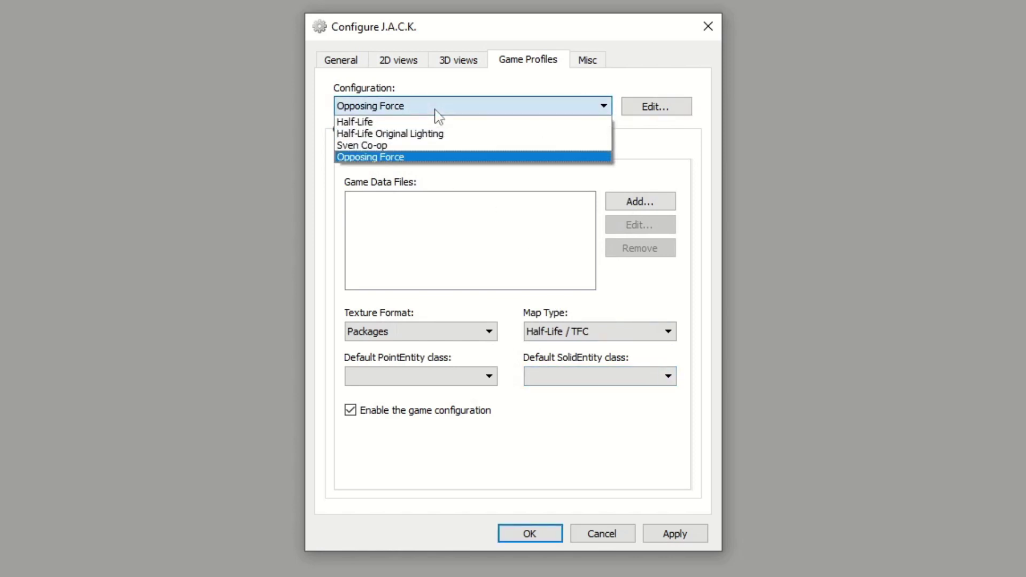
click(409, 158)
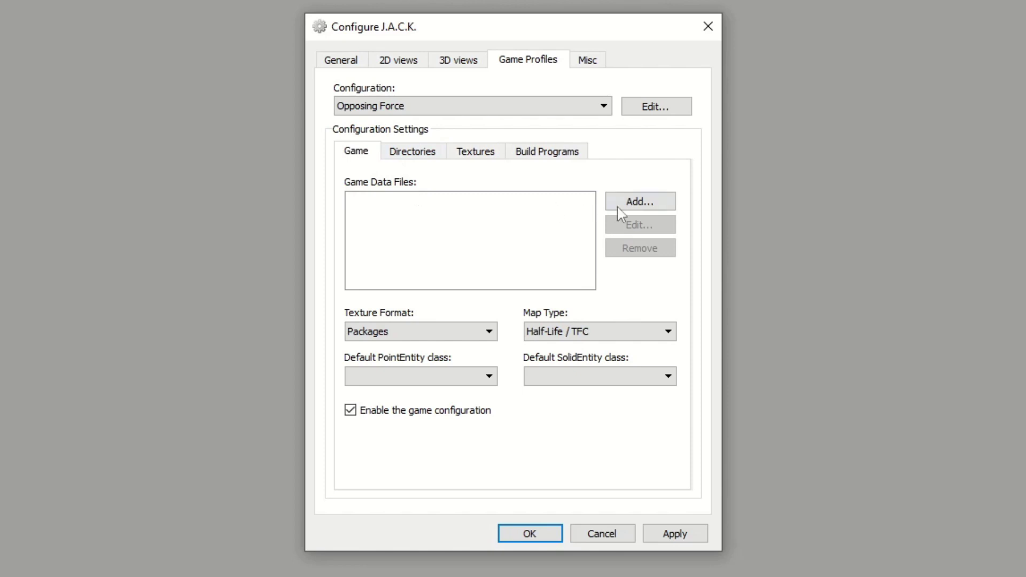
click(637, 204)
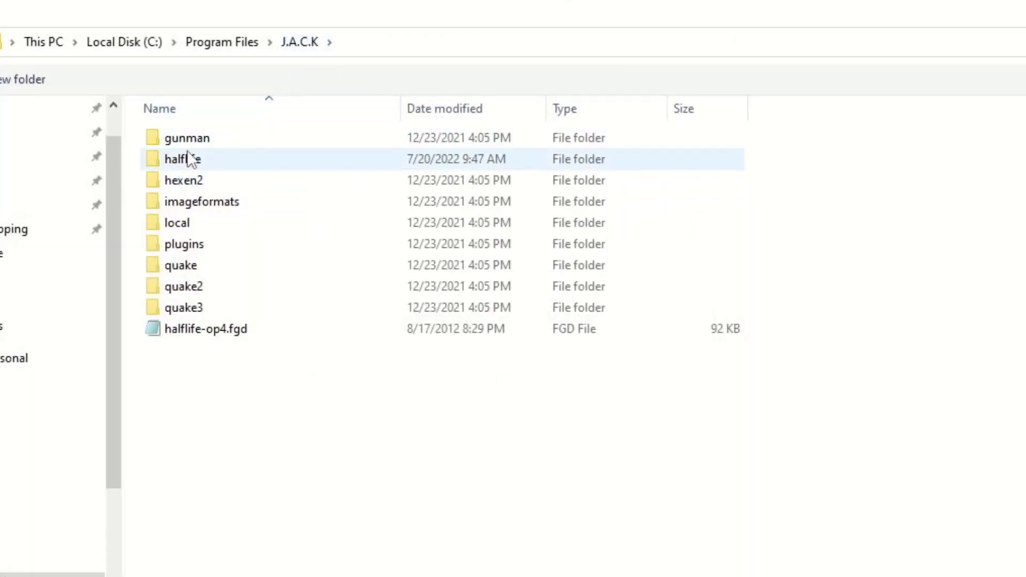
double_click(190, 159)
click(208, 187)
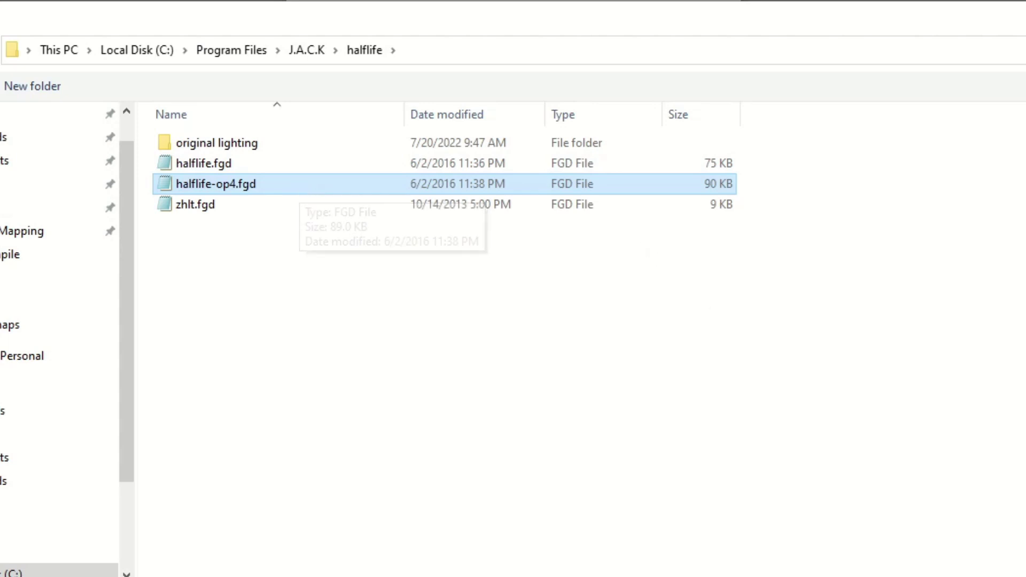
key(Return)
Step: Set Default PointEntity class to info_player_start and Default SolidEntity class to func_wall
click(380, 327)
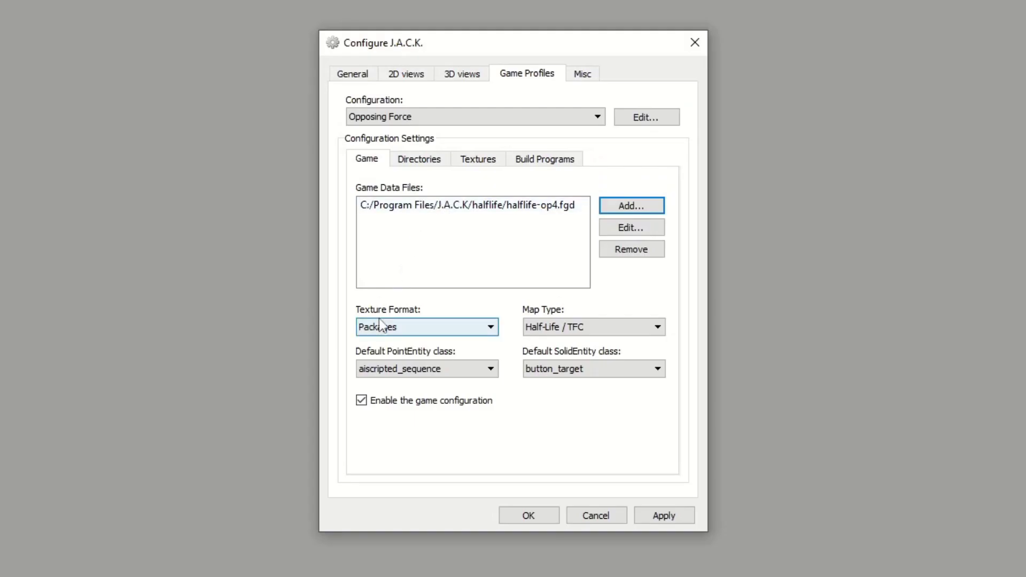
click(491, 369)
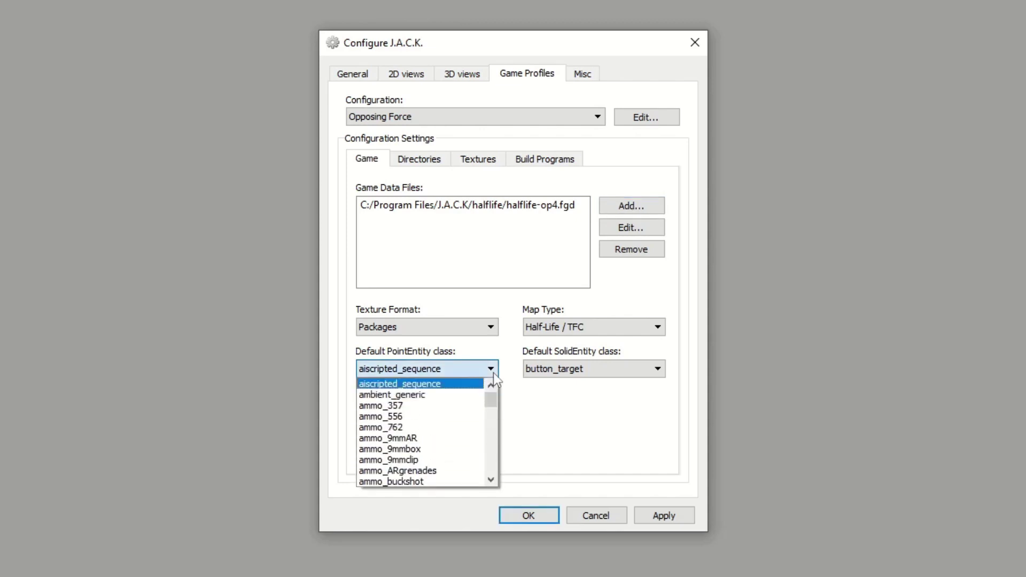
drag(490, 400, 493, 426)
scroll(429, 409, up, 3)
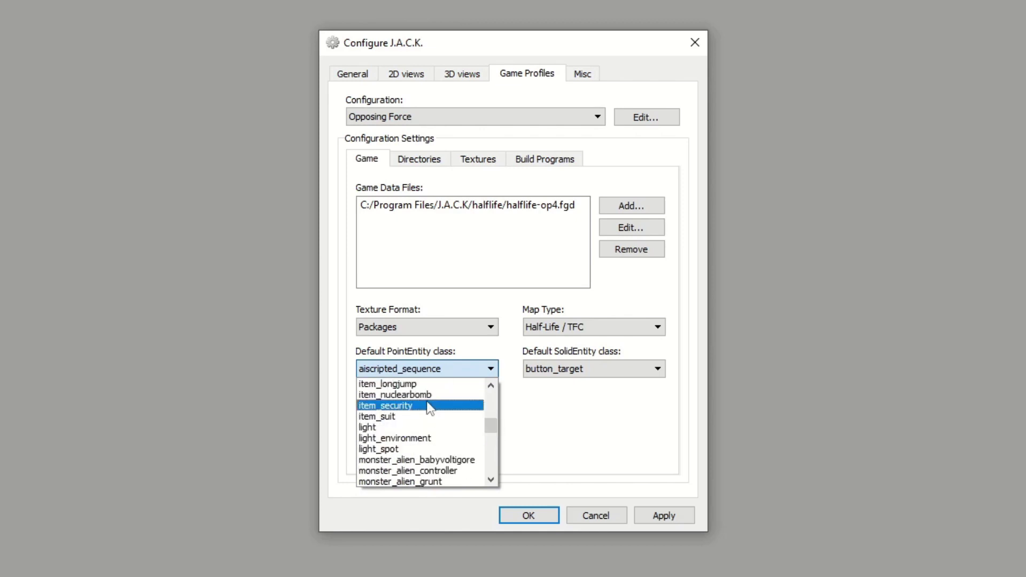
scroll(427, 401, up, 4)
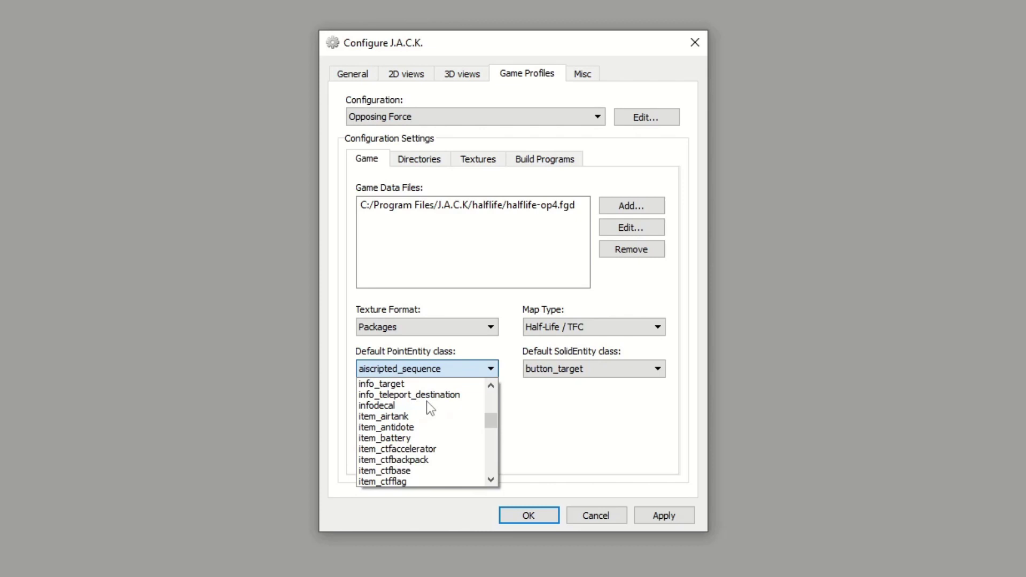
click(428, 404)
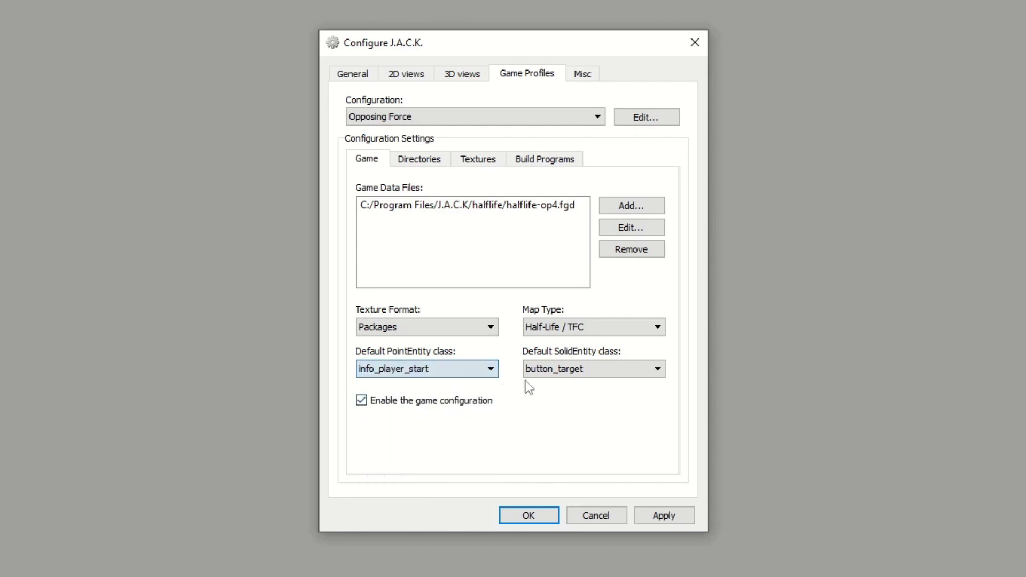
click(571, 374)
drag(662, 403, 655, 451)
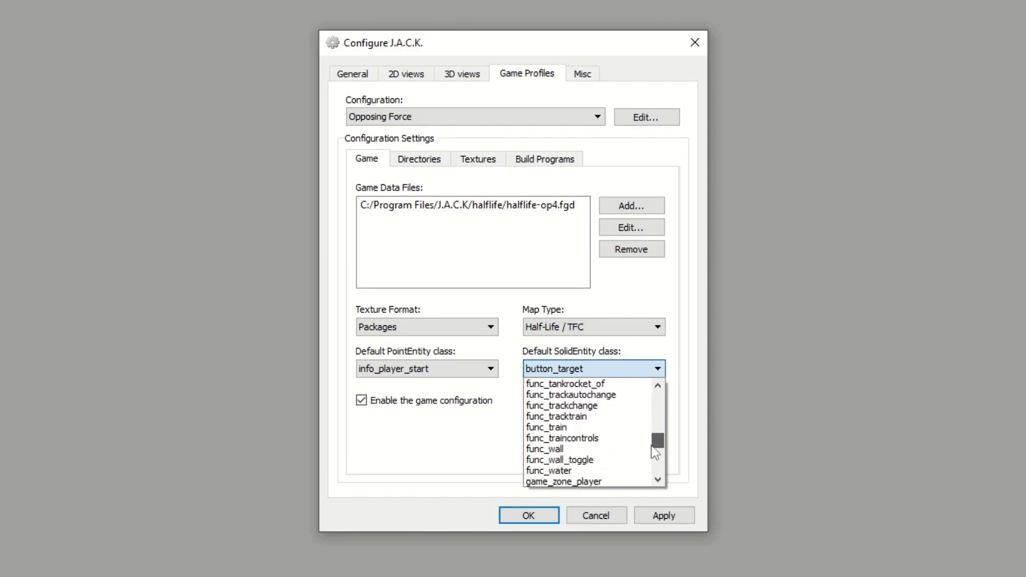
click(623, 449)
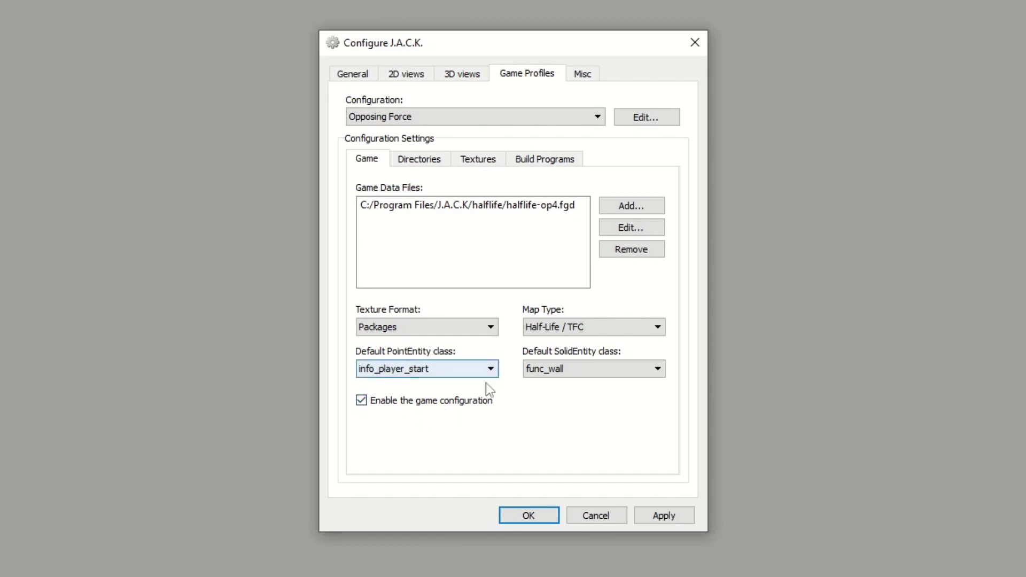
Step: Set the game executable to Steam's Half-Life hl.exe with '-game gearbox' appended
click(420, 158)
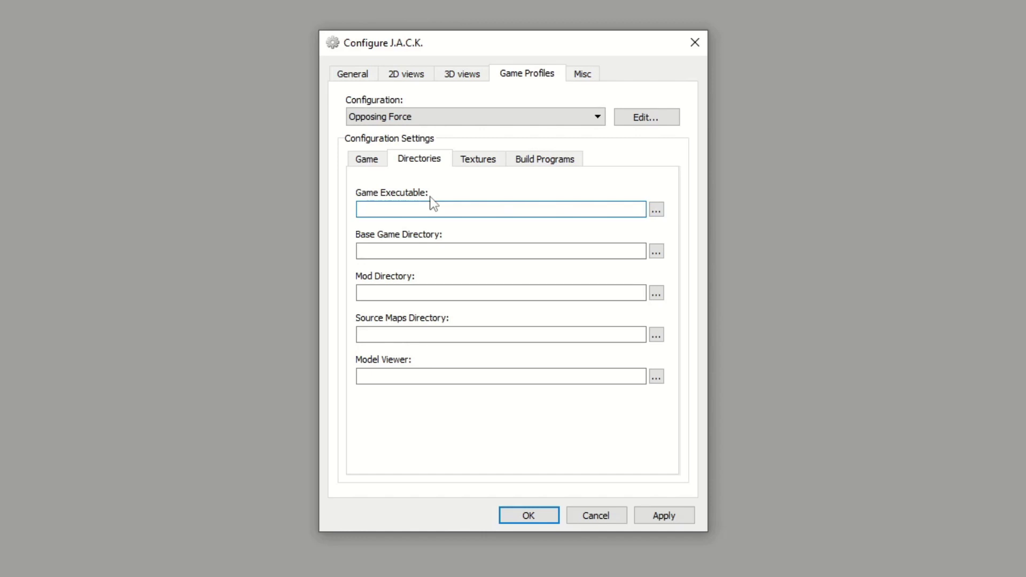
click(656, 210)
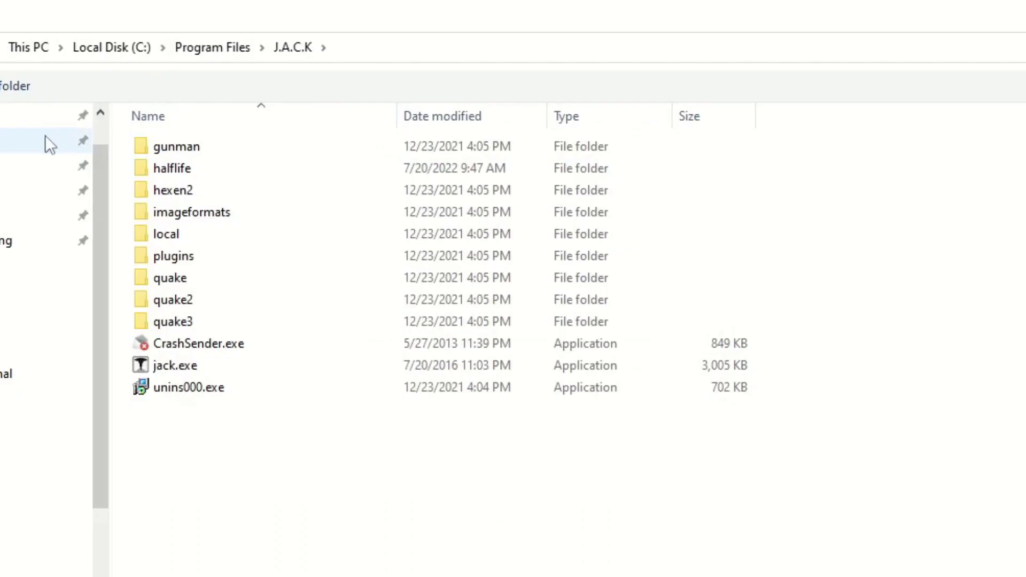
click(32, 215)
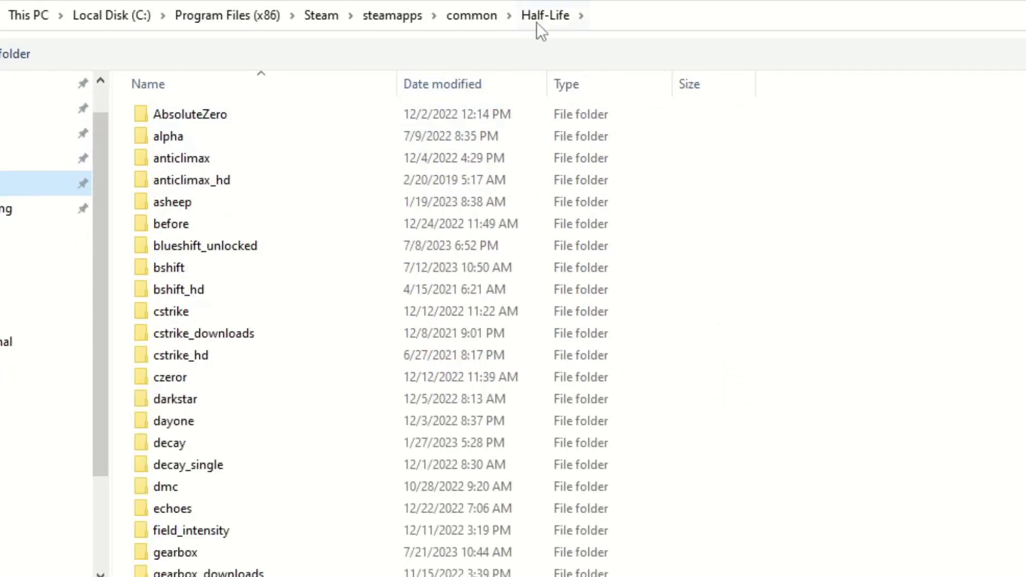
scroll(267, 309, down, 5)
scroll(267, 309, down, 5)
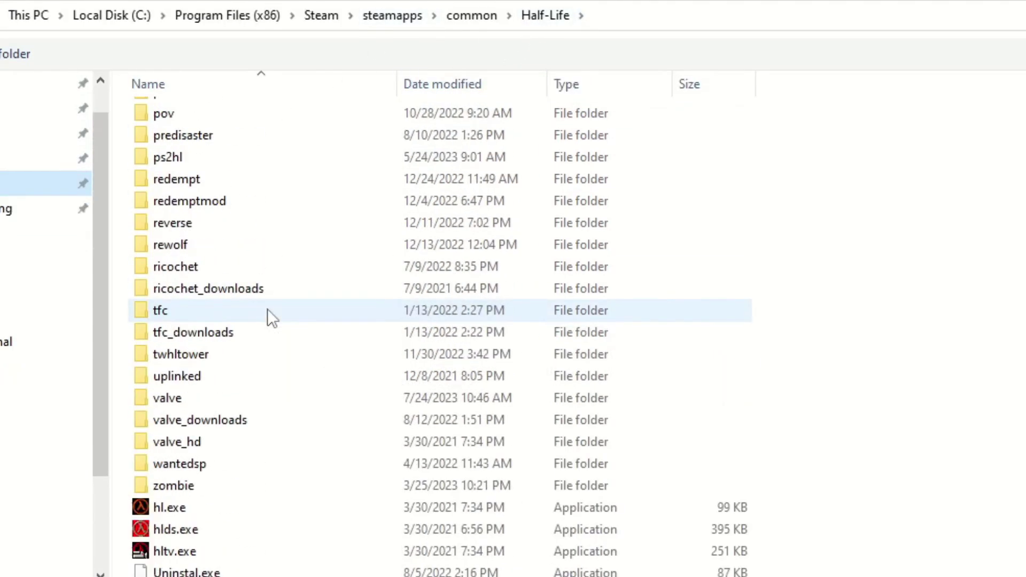
click(171, 507)
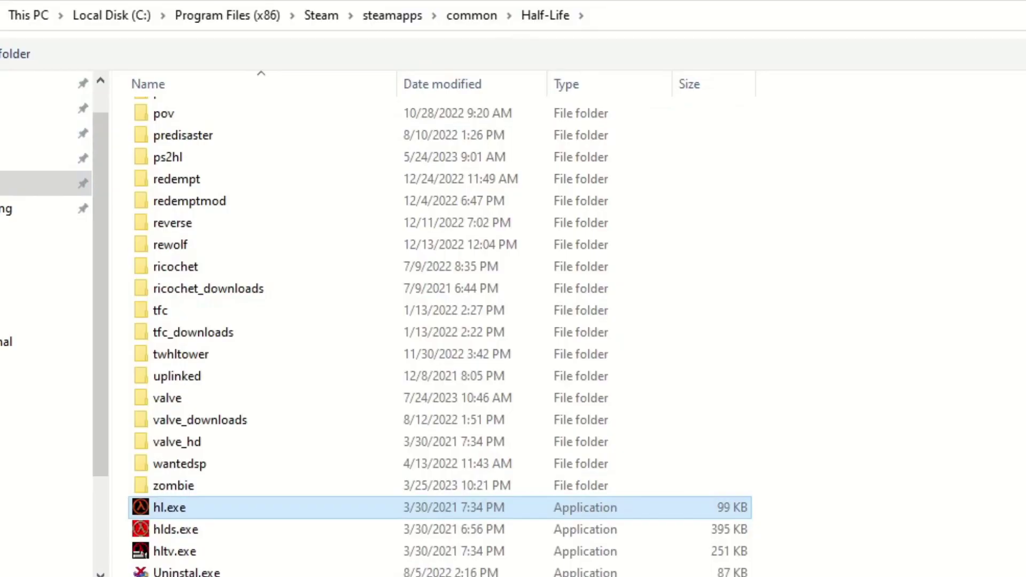
double_click(171, 507)
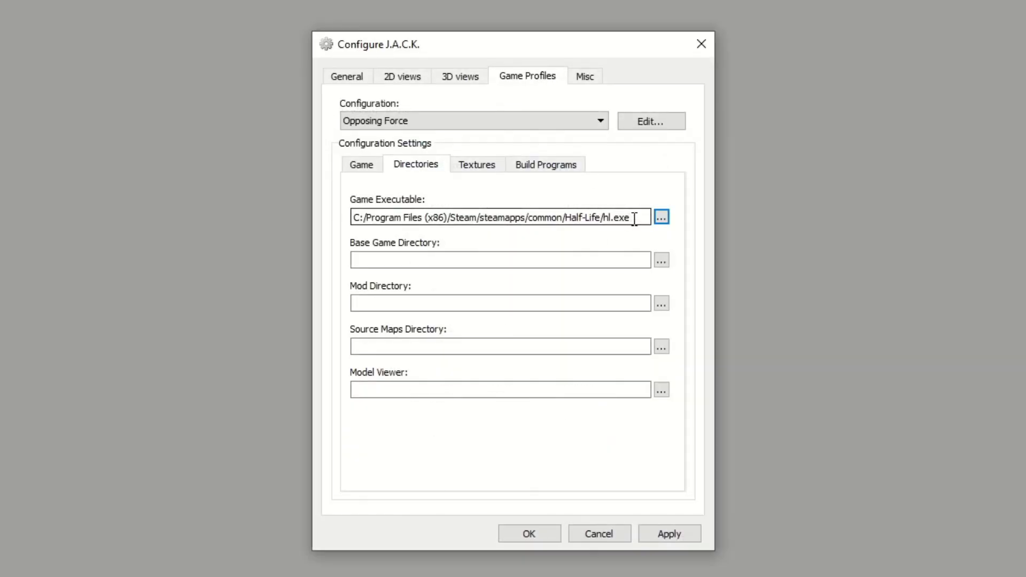
click(634, 218)
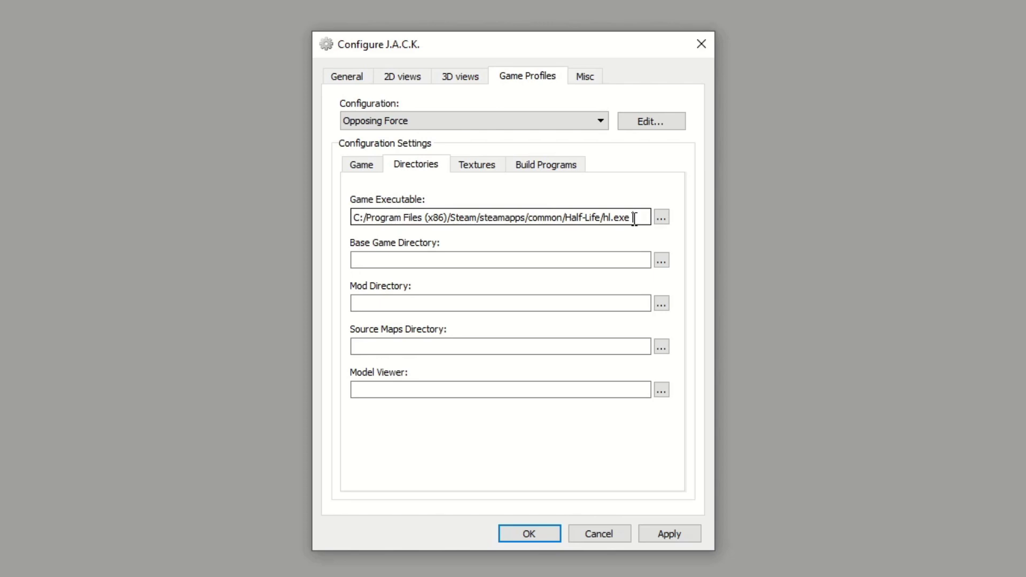
text(-game g)
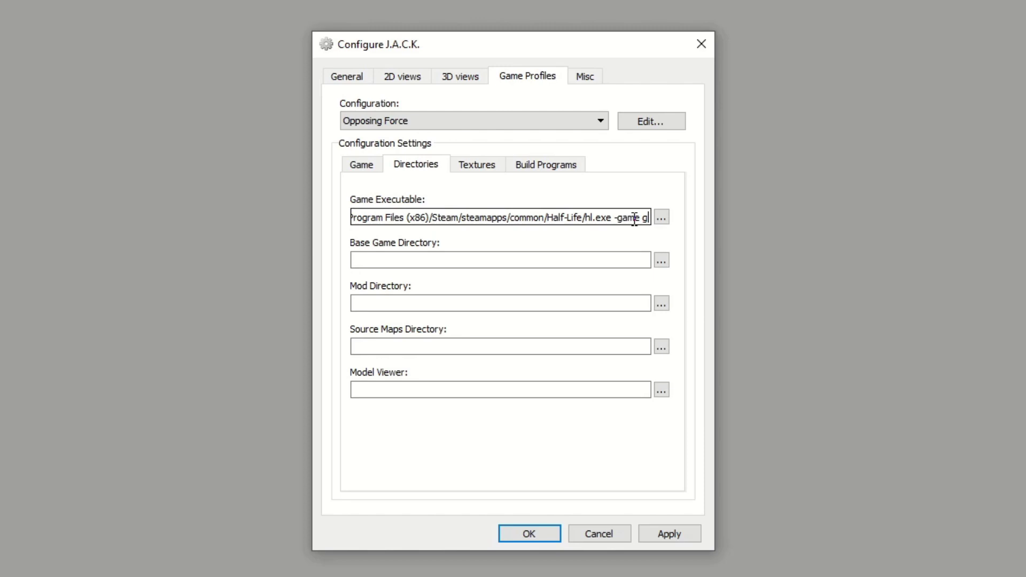
text(earbox)
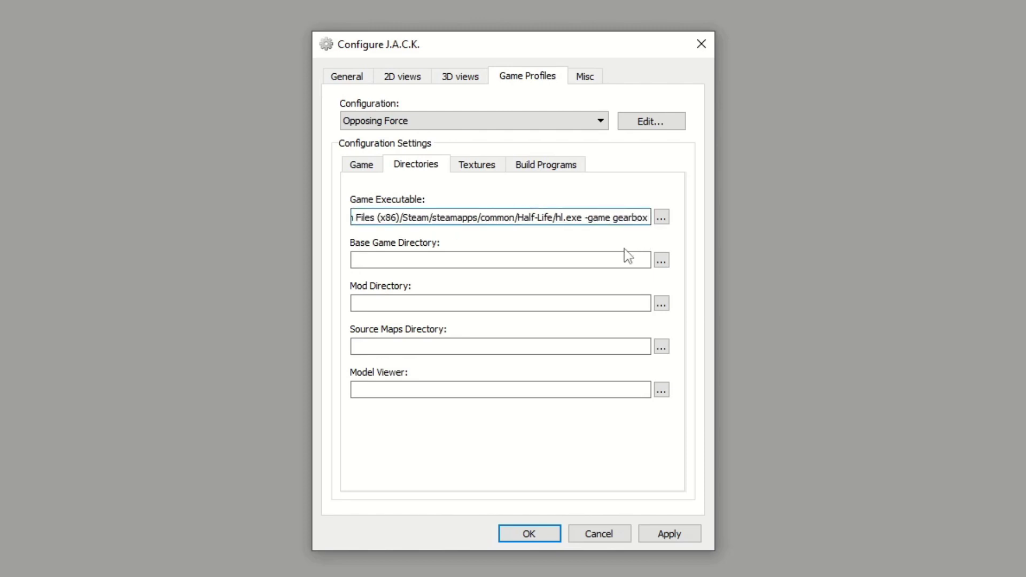
click(662, 261)
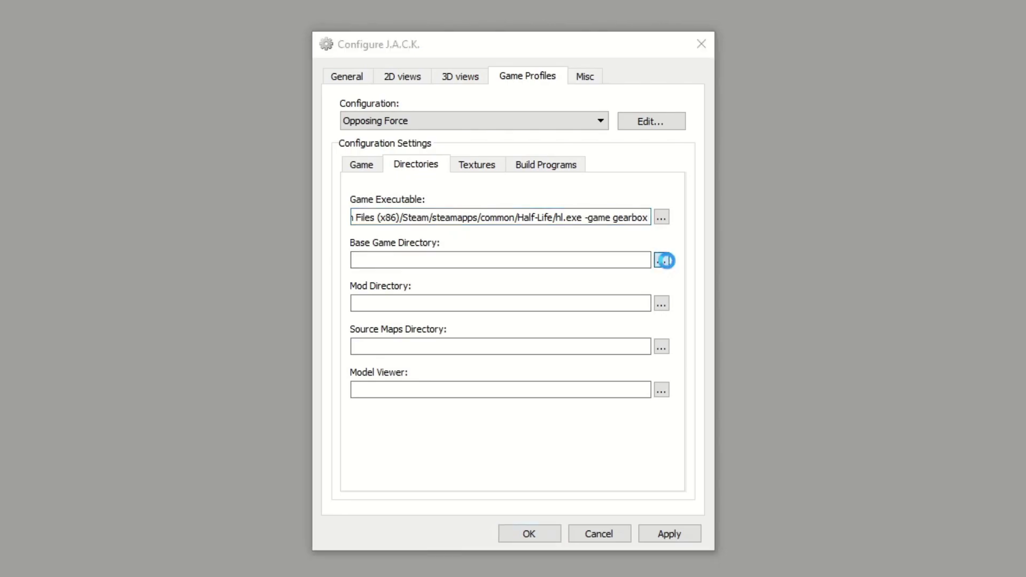
Step: Set the base game directory to the Half-Life valve folder
click(96, 206)
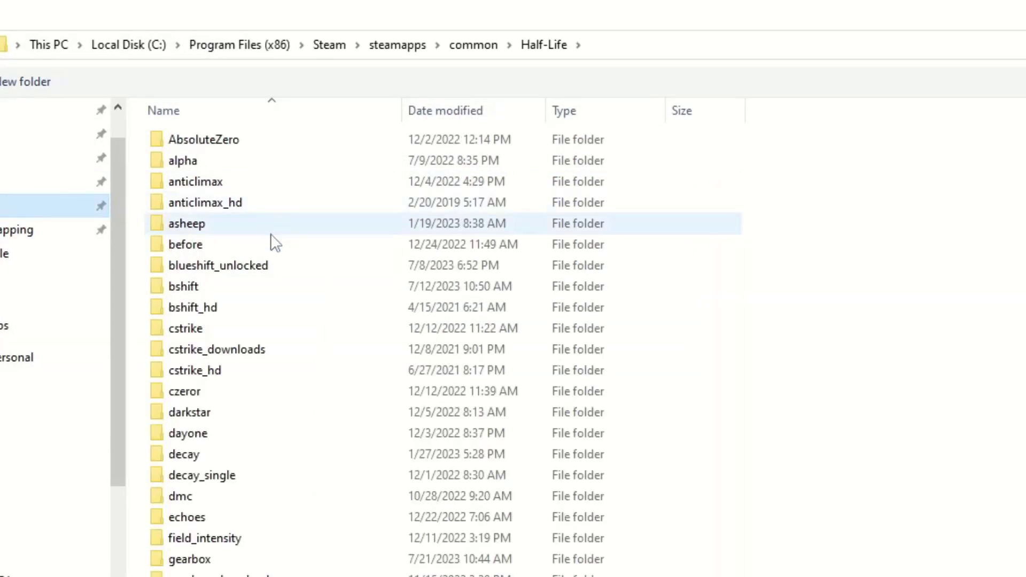
scroll(260, 386, down, 8)
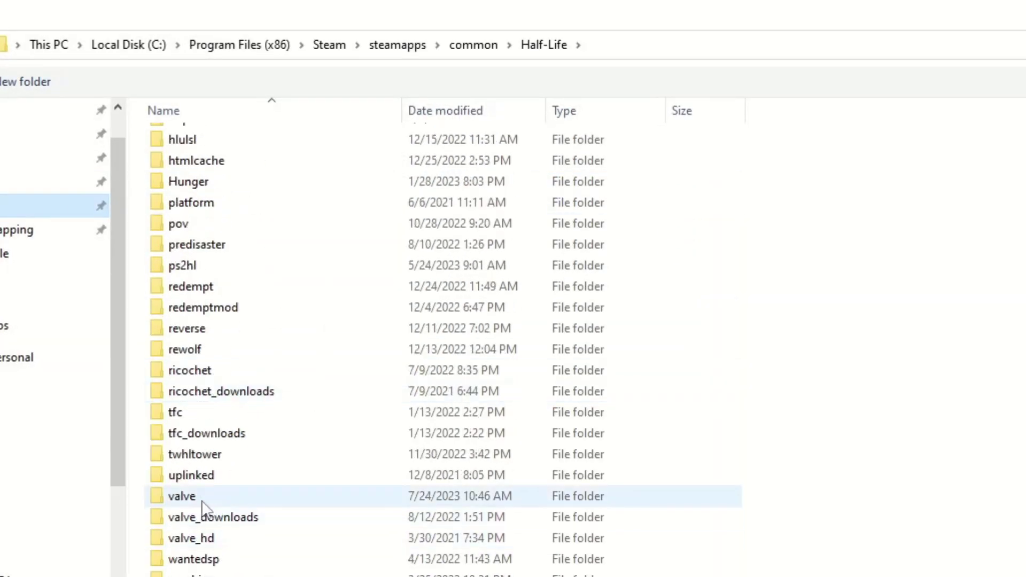
click(201, 496)
click(608, 386)
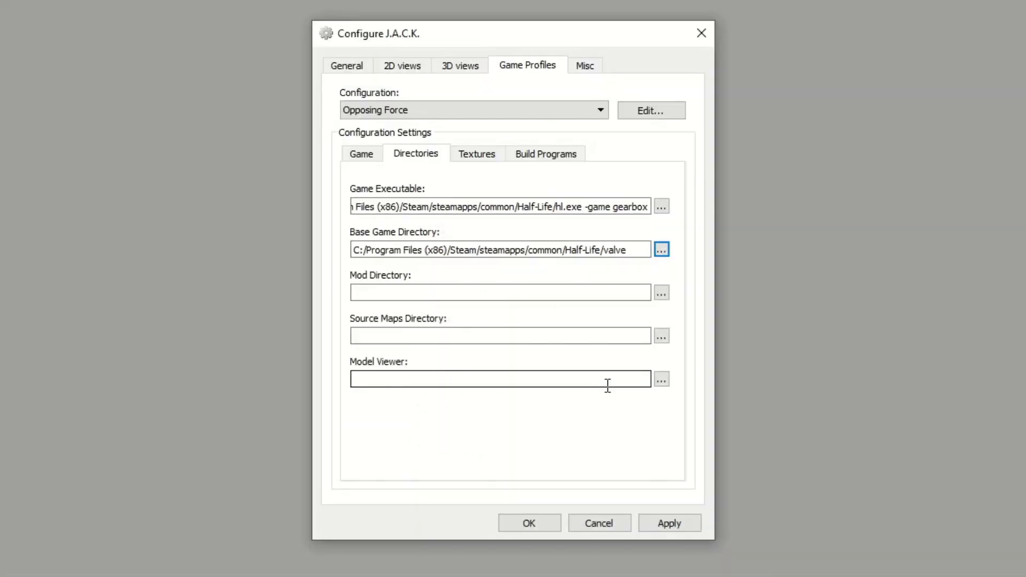
Step: Set the mod directory to the Half-Life gearbox folder
click(663, 294)
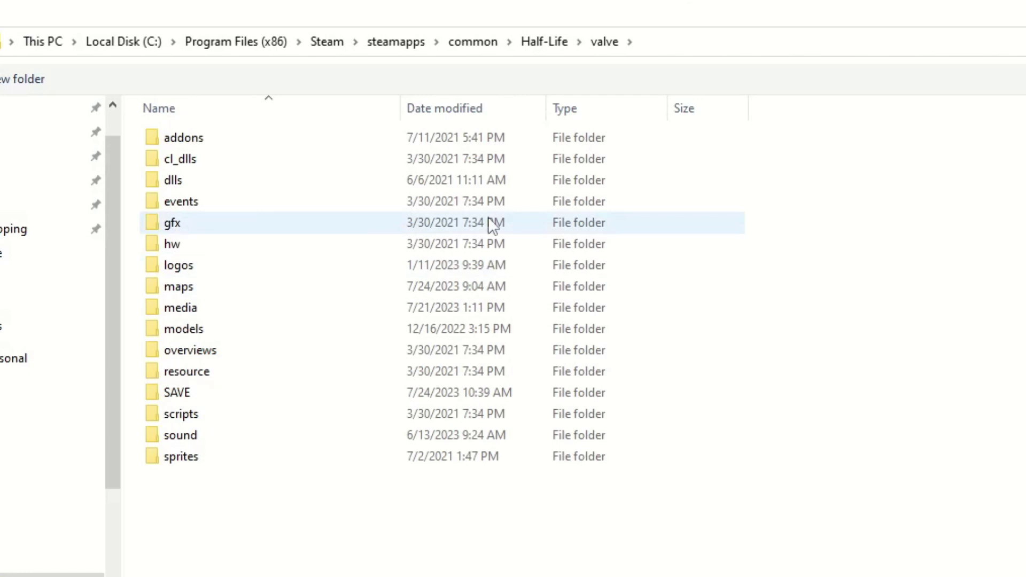
click(3, 211)
scroll(214, 252, down, 8)
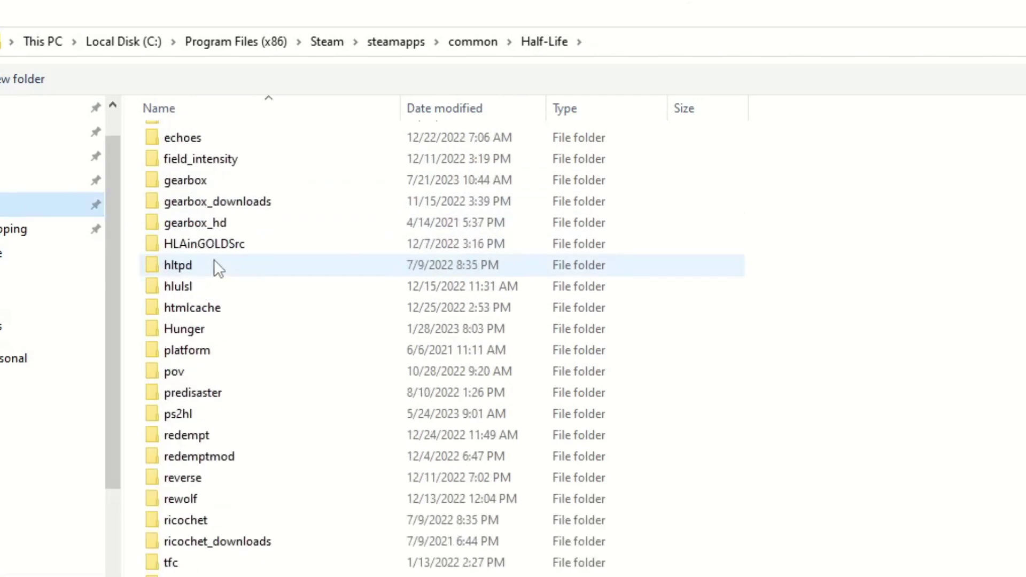
scroll(214, 261, up, 2)
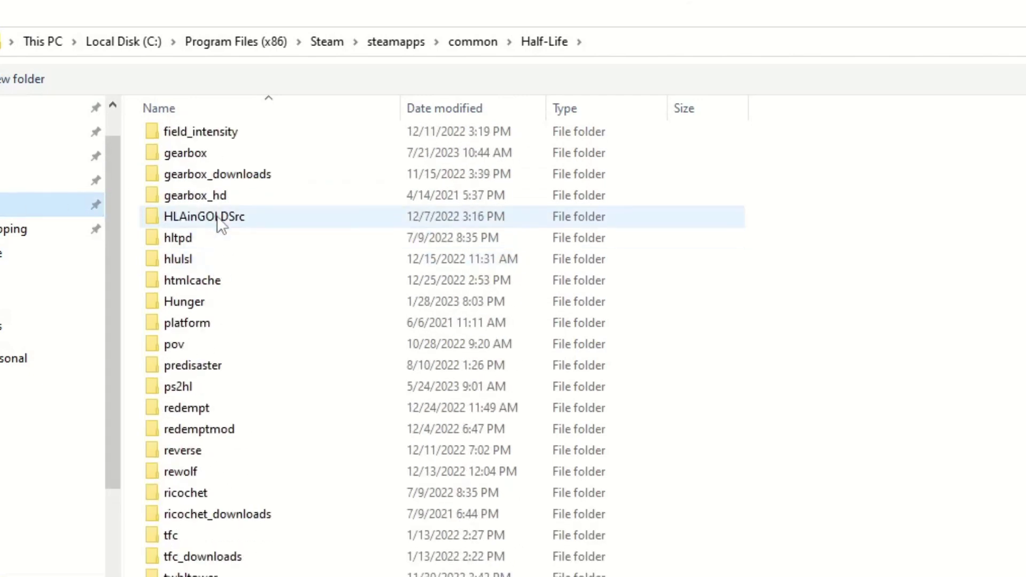
click(204, 156)
key(Return)
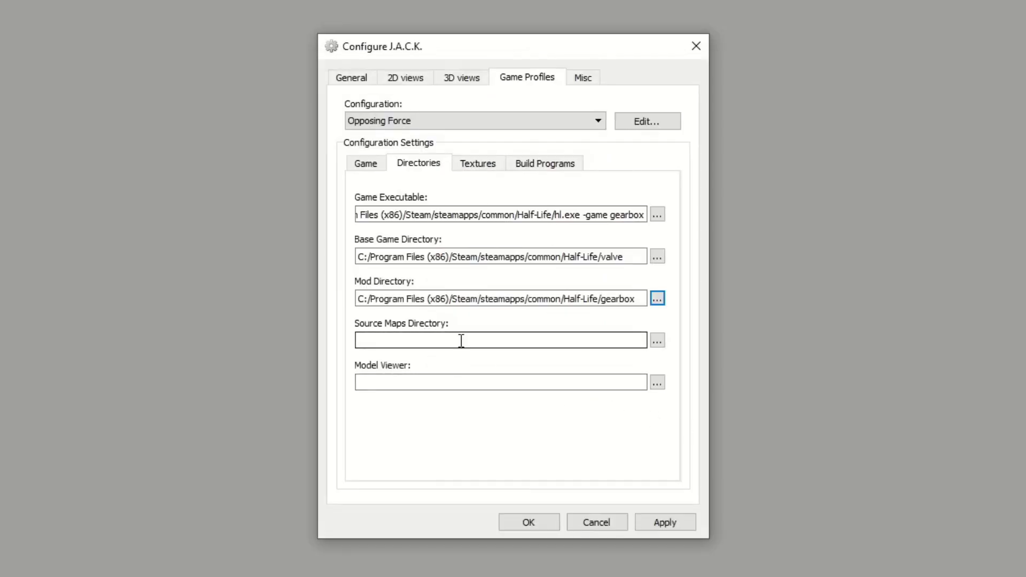
Step: Set the source maps directory to the J.A.C.K maps folder in Documents
click(657, 340)
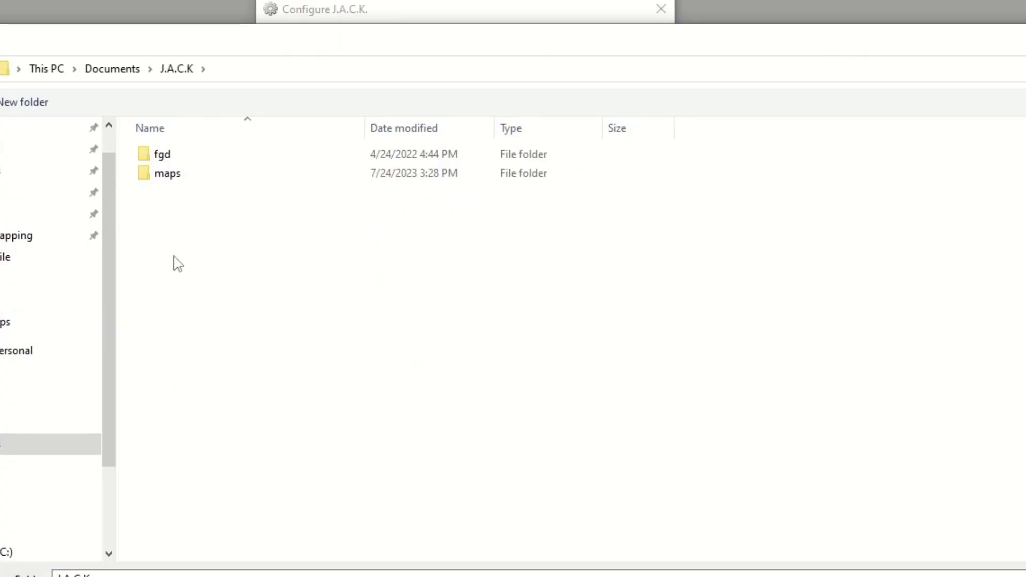
double_click(165, 174)
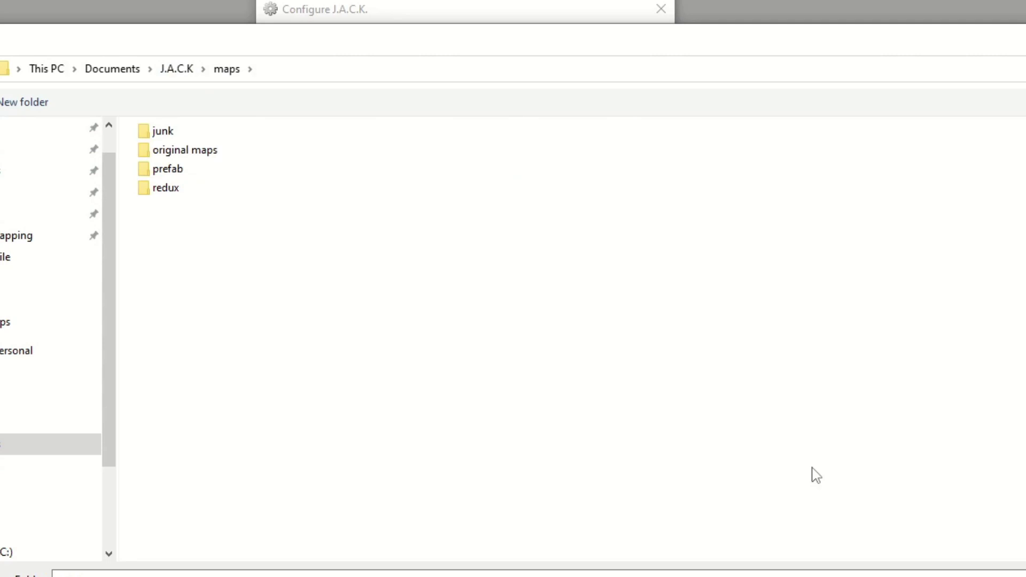
key(Return)
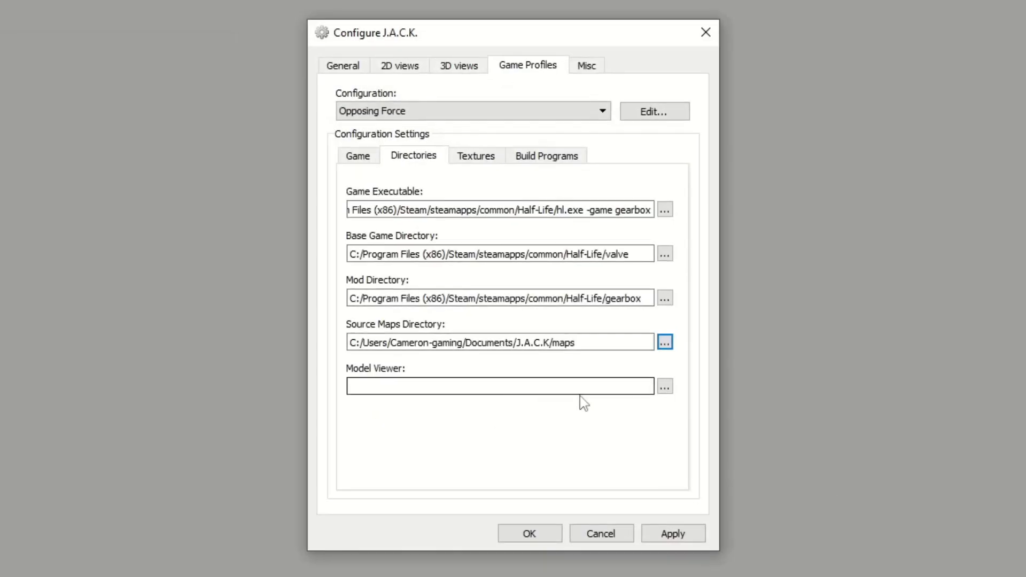
Step: Set the model viewer to Half-Life Asset Manager\bin\HLAM.exe
click(664, 386)
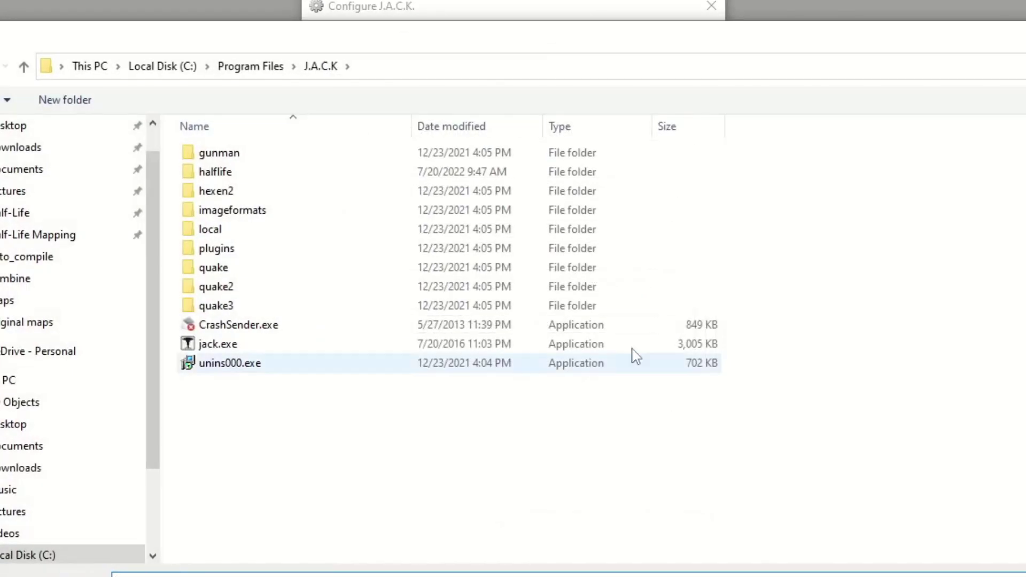
click(250, 66)
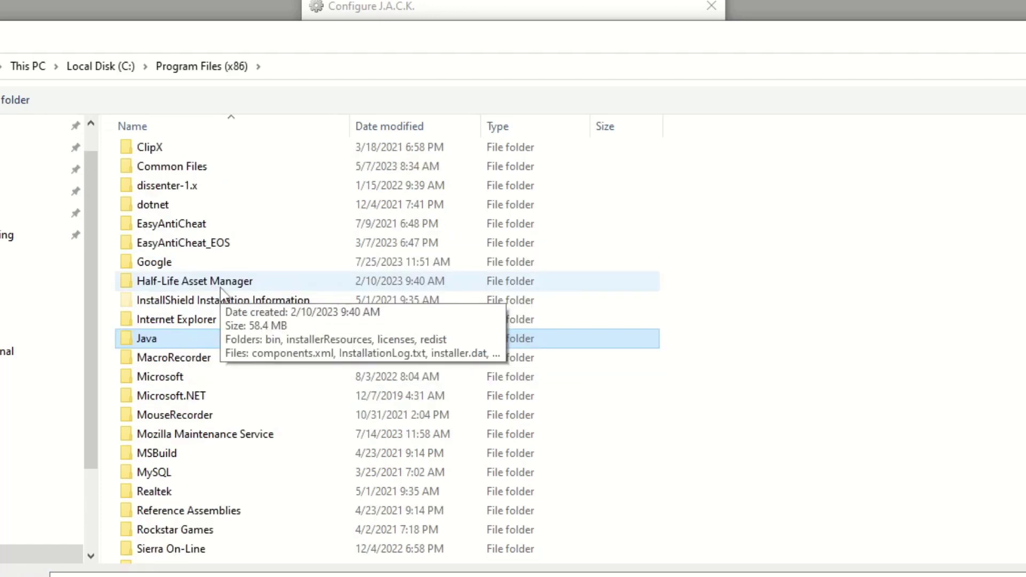
click(221, 287)
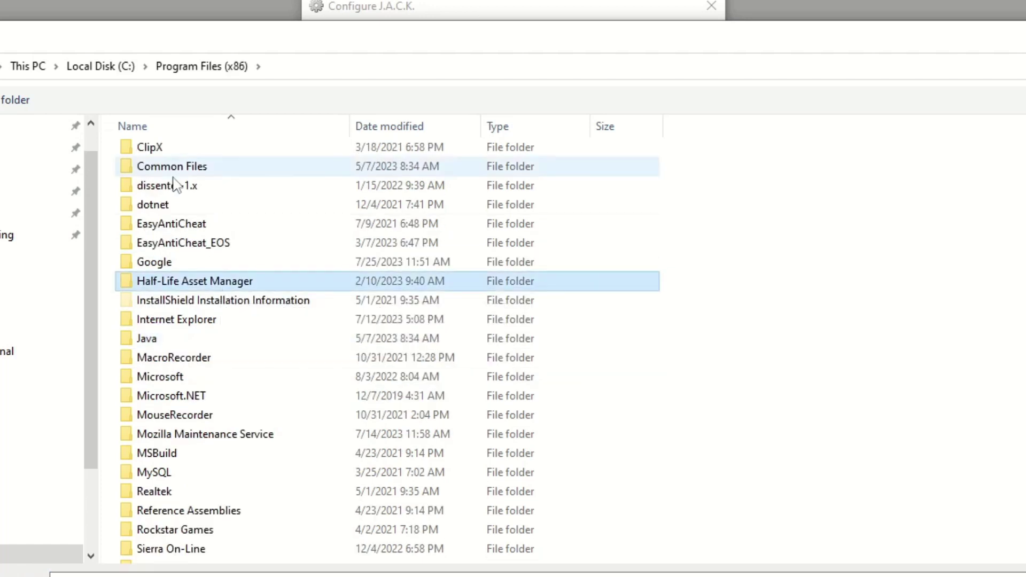
double_click(216, 283)
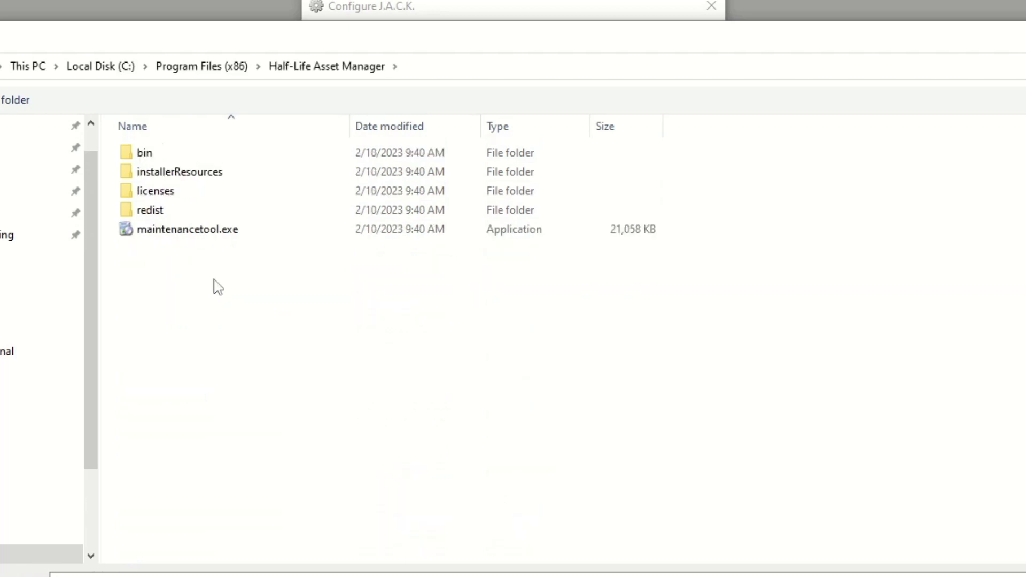
double_click(160, 156)
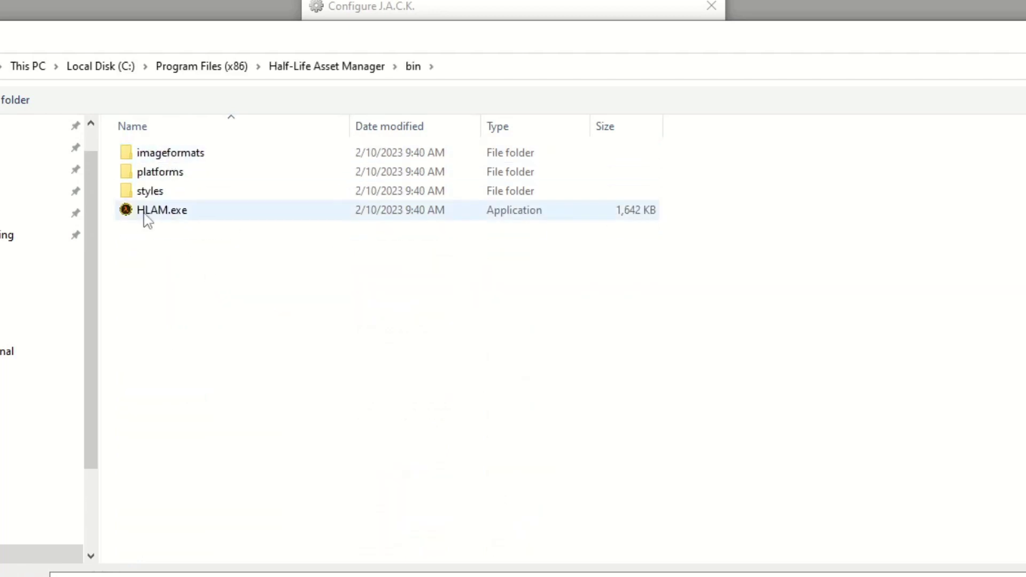
click(148, 214)
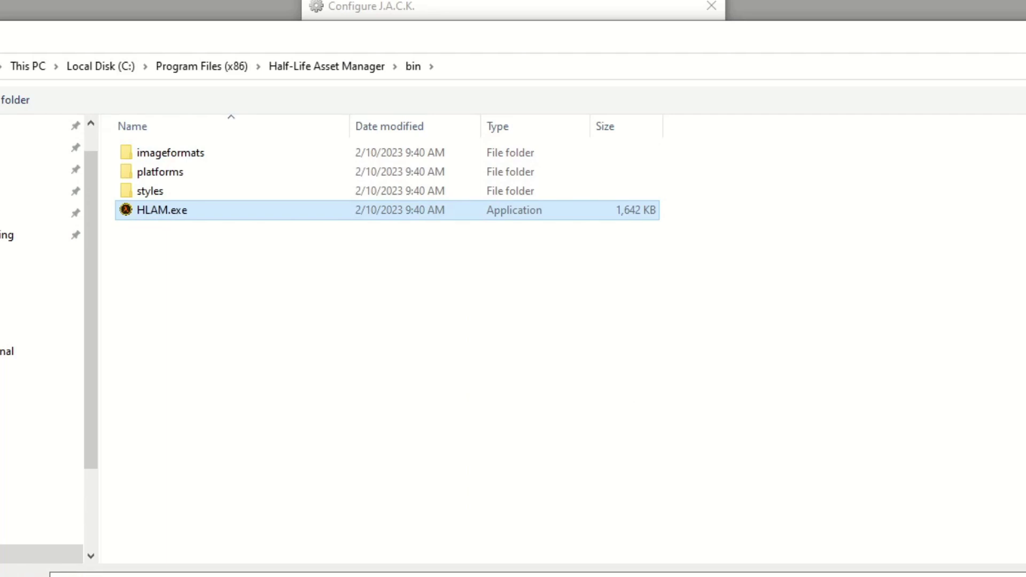
key(Return)
click(483, 165)
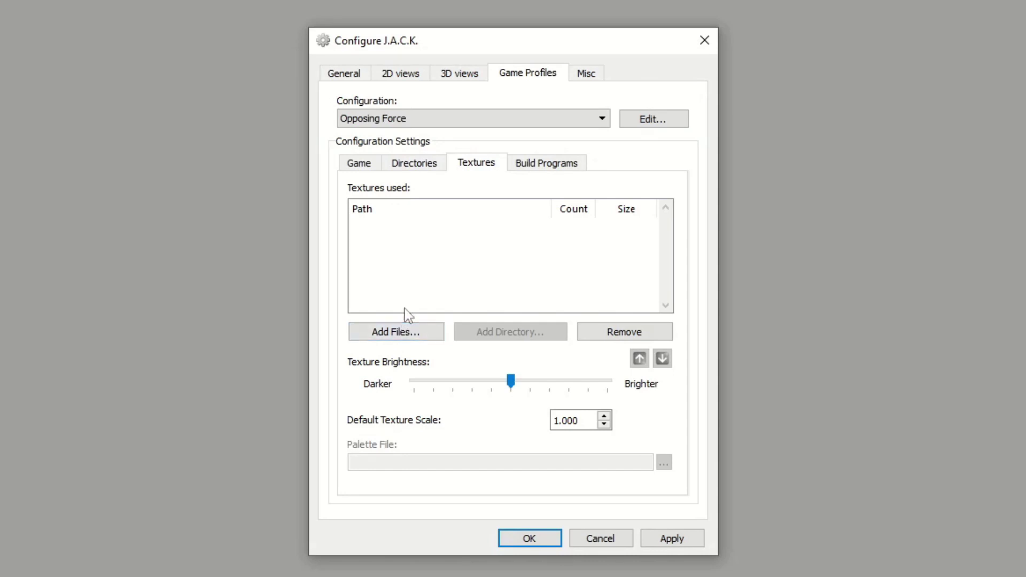
Step: Select decals.wad, halflife.wad, liquids.wad and xeno.wad in the Half-Life valve folder for adding
click(400, 336)
click(440, 81)
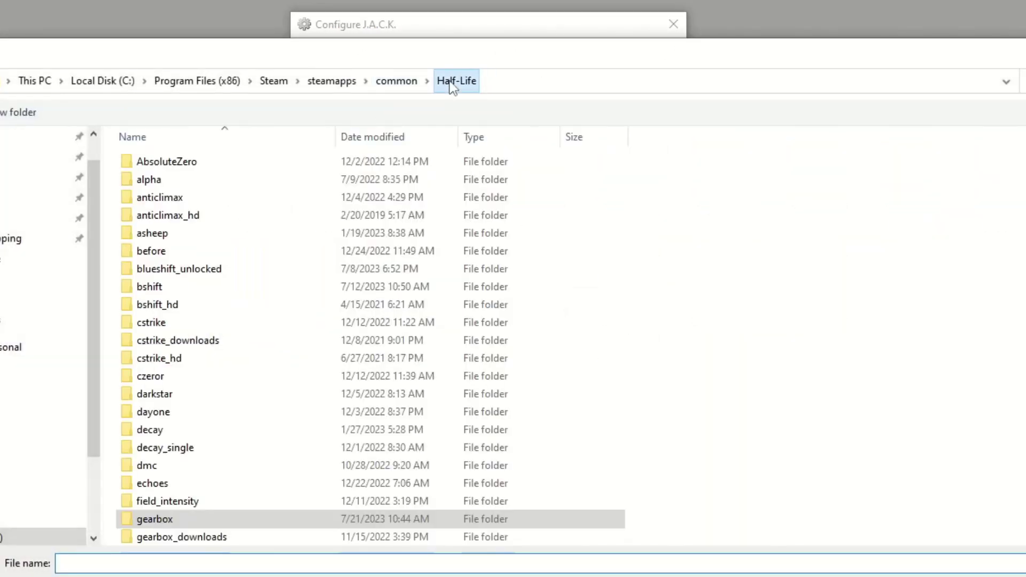
scroll(187, 454, down, 4)
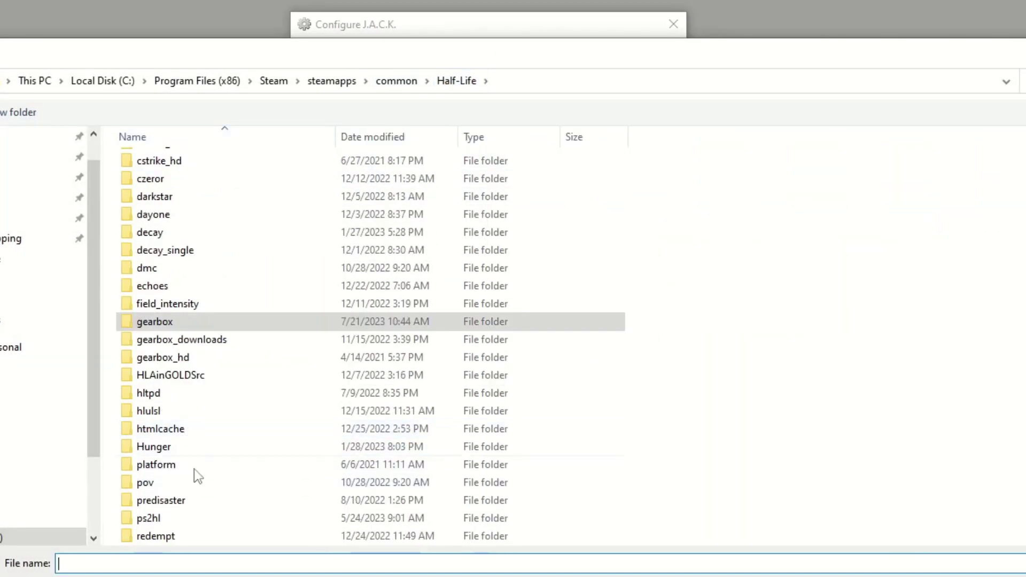
scroll(197, 476, down, 4)
double_click(180, 502)
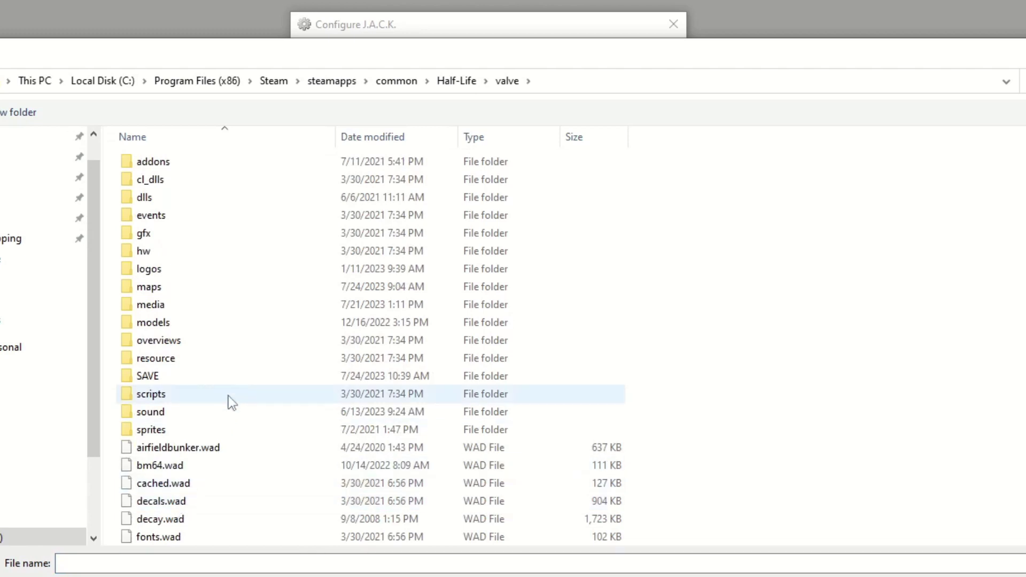
scroll(229, 398, down, 3)
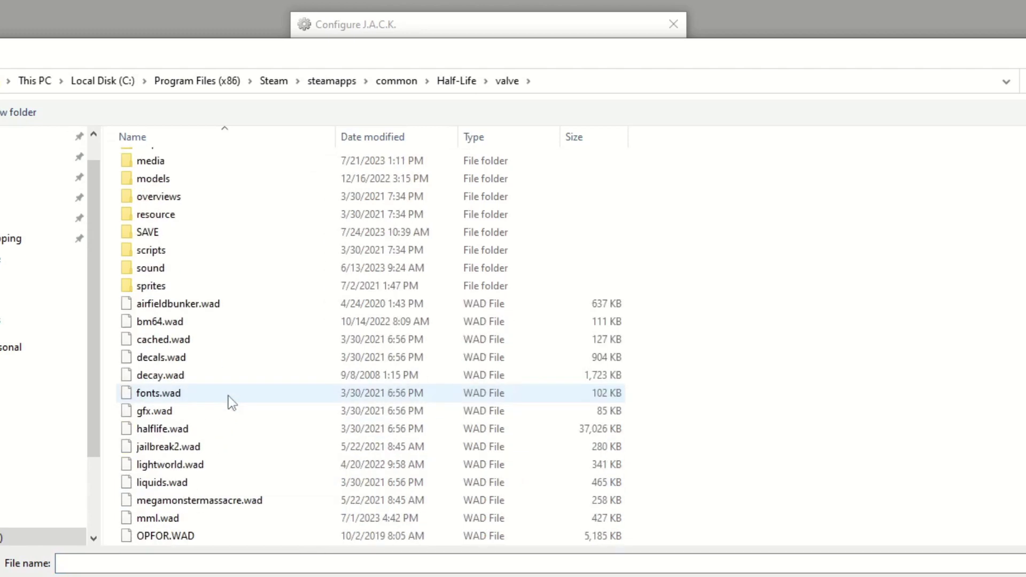
click(171, 360)
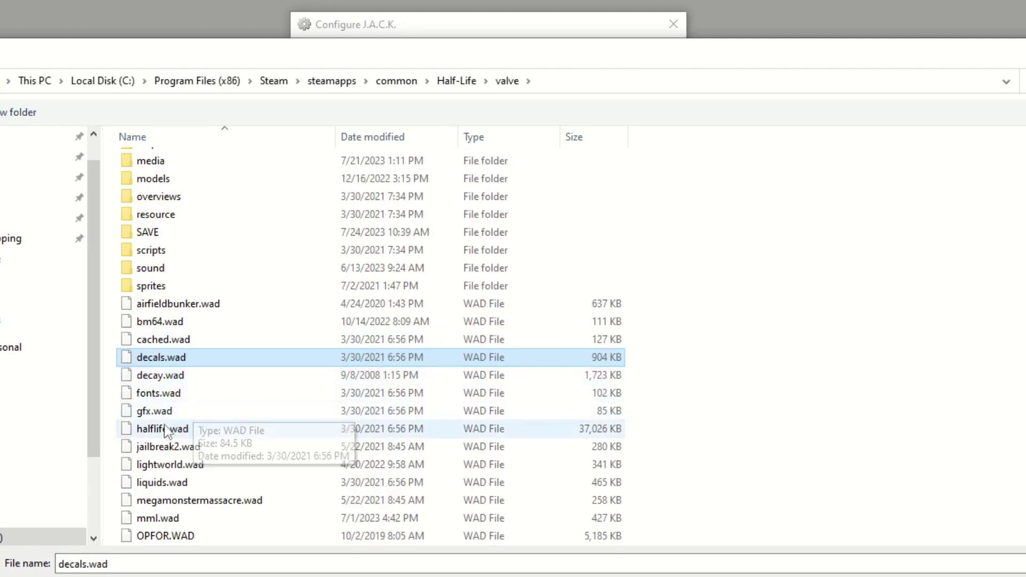
ctrl+click(192, 428)
scroll(217, 409, down, 1)
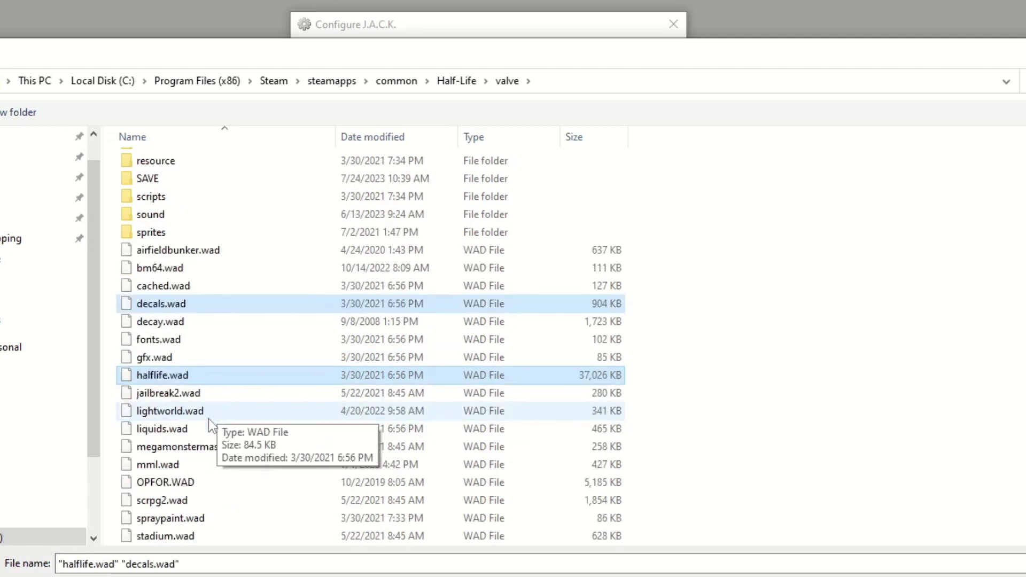
ctrl+click(180, 430)
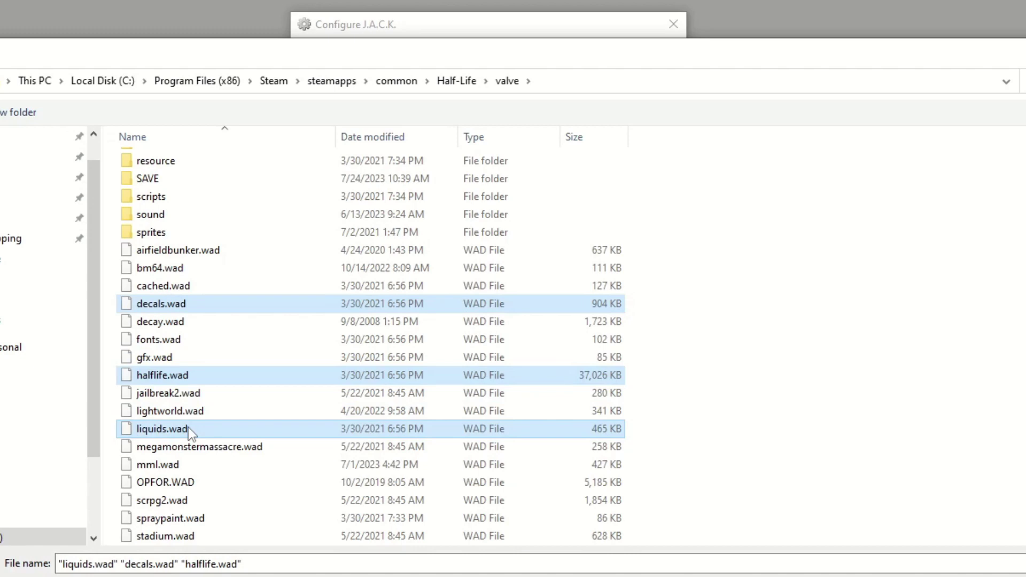
scroll(188, 428, down, 2)
ctrl+click(165, 534)
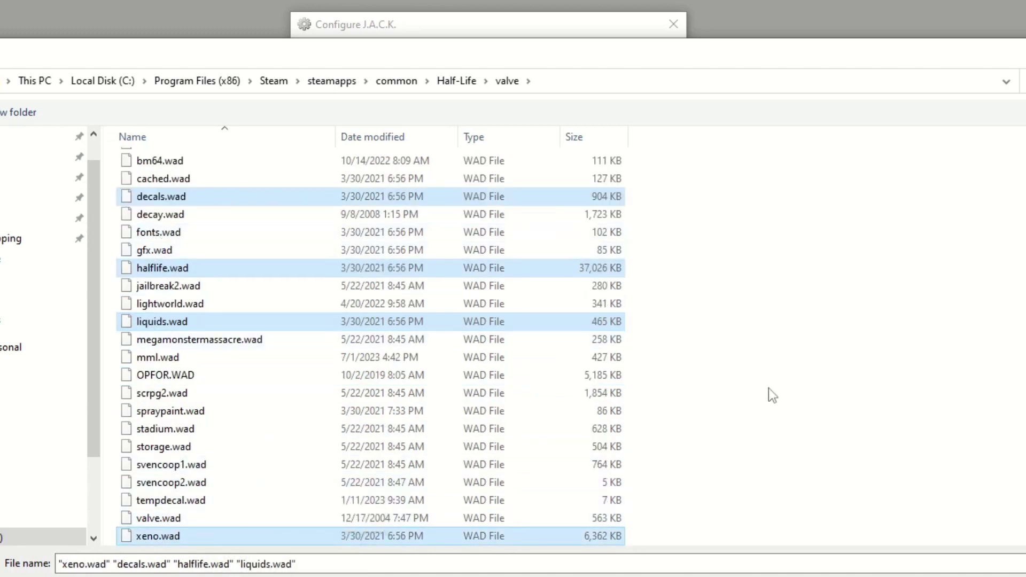
Step: Add the selected valve WADs, then add OPFOR.WAD and op4ctf.wad to the textures list
key(Return)
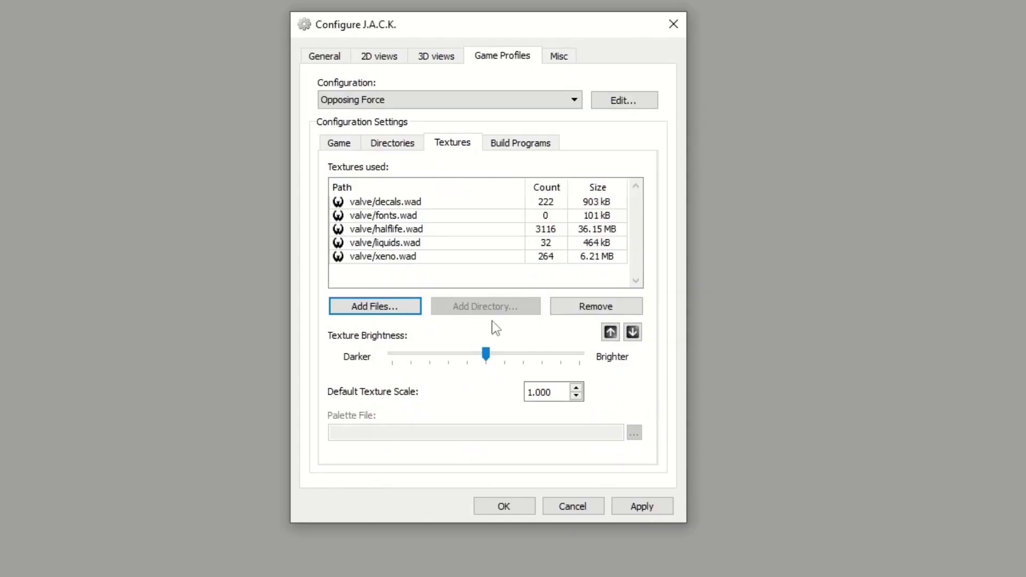
click(390, 309)
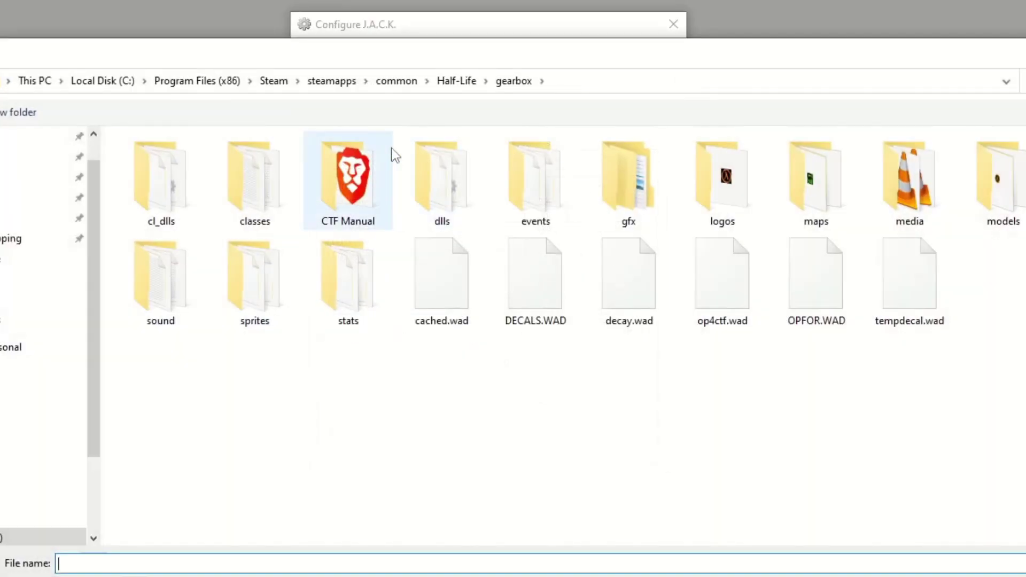
mouse_move(465, 87)
mouse_down()
mouse_move(577, 87)
mouse_move(468, 88)
mouse_up()
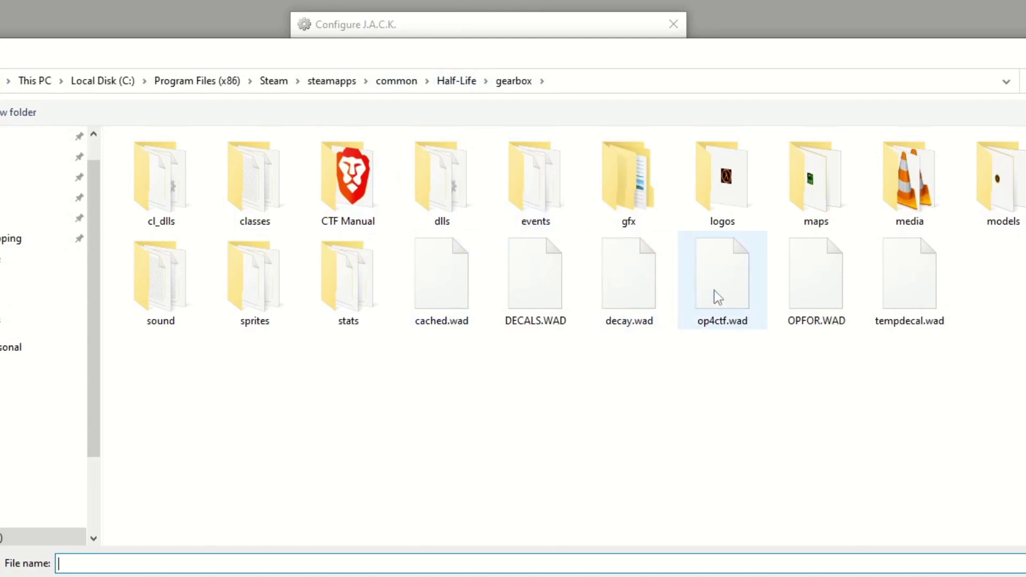
click(829, 295)
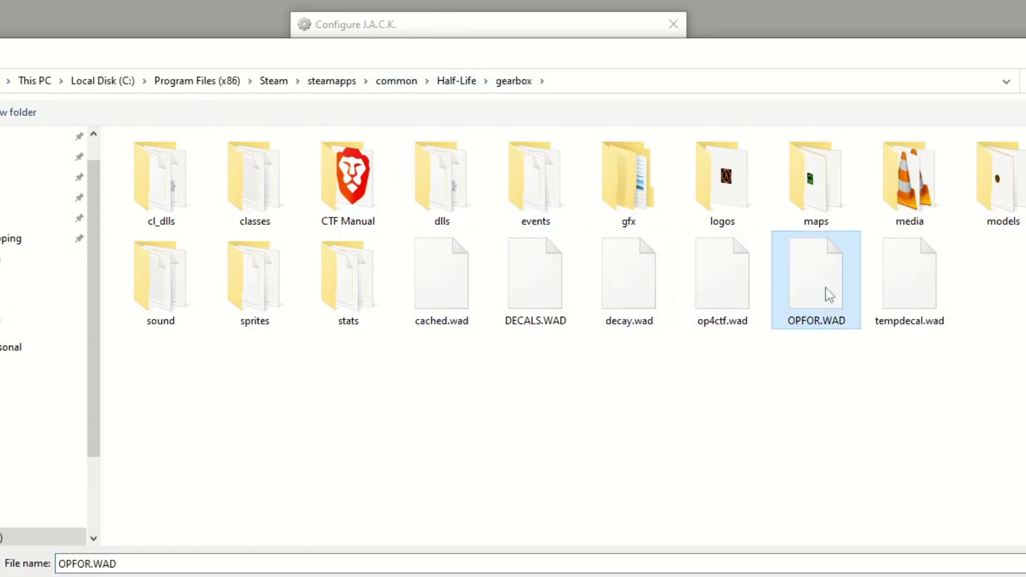
mouse_move(730, 293)
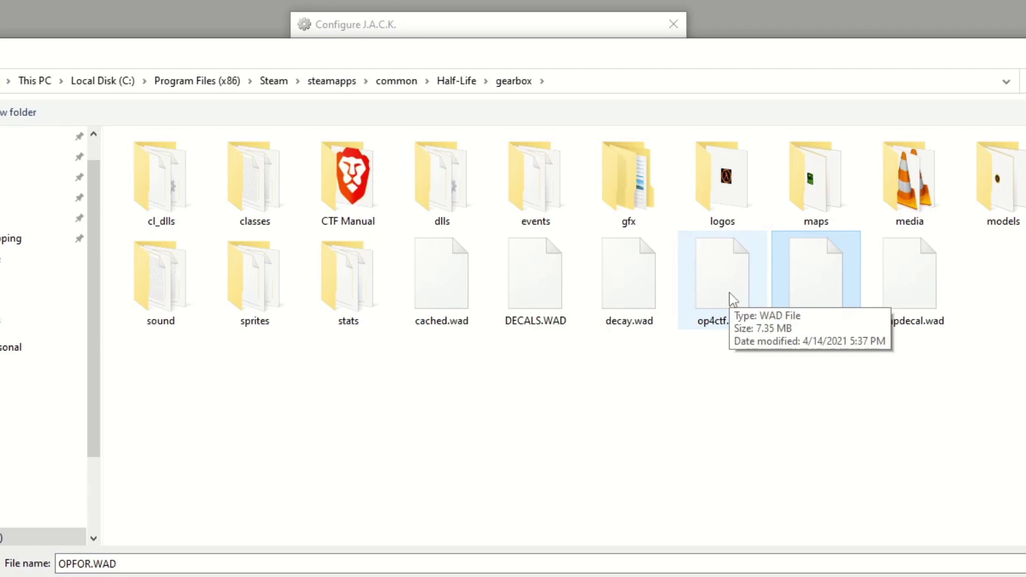
ctrl+click(730, 293)
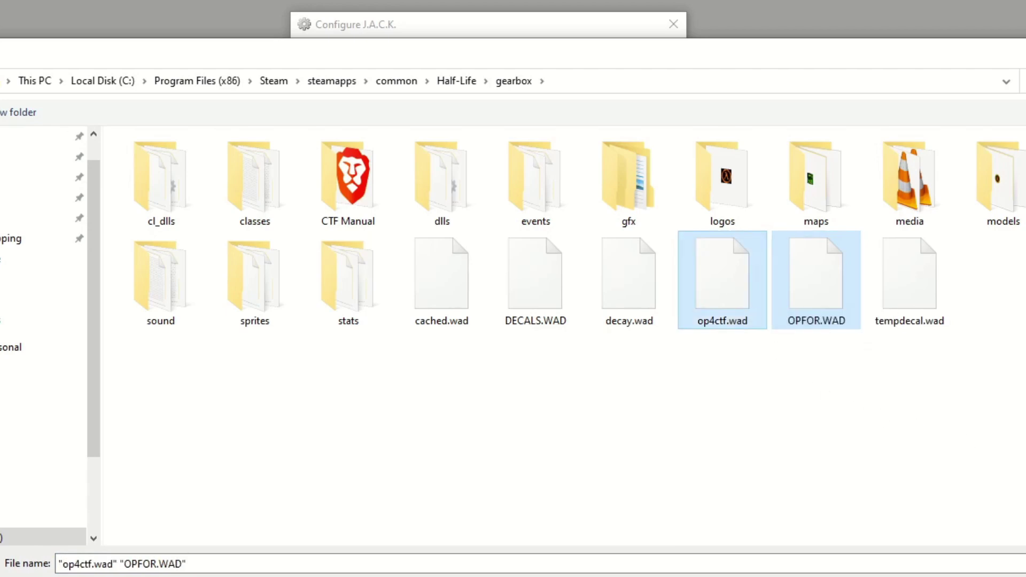
key(Return)
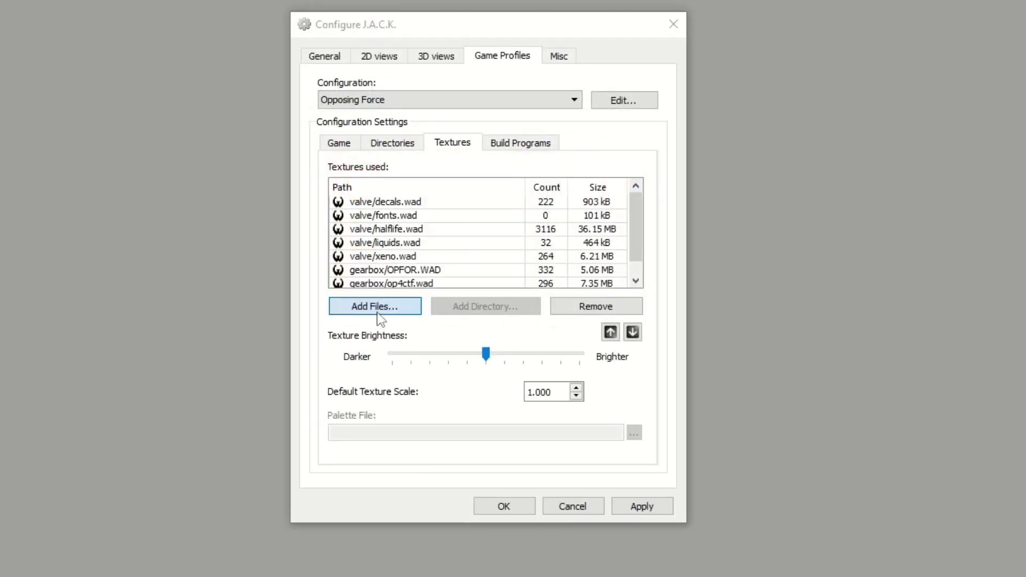
Step: Add zhlt.wad from C:\Program Files\J.A.C.K\halflife to the textures list
click(377, 310)
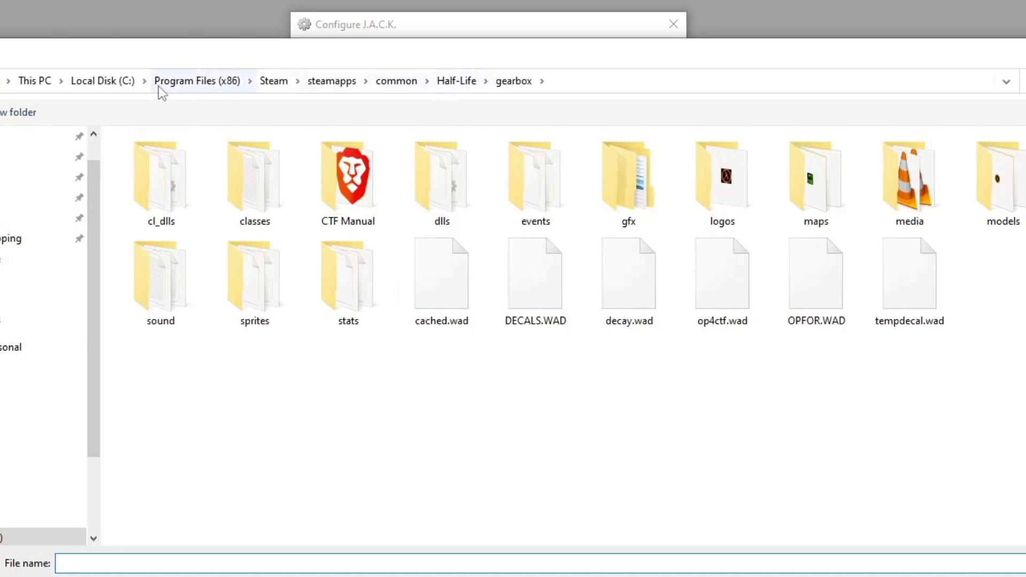
click(102, 81)
double_click(172, 258)
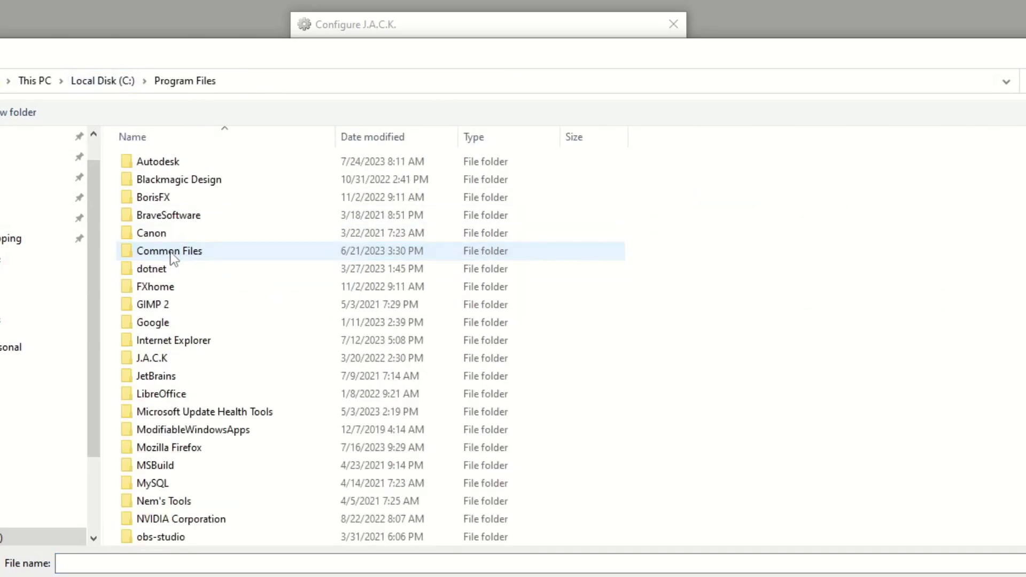
key(j)
double_click(169, 362)
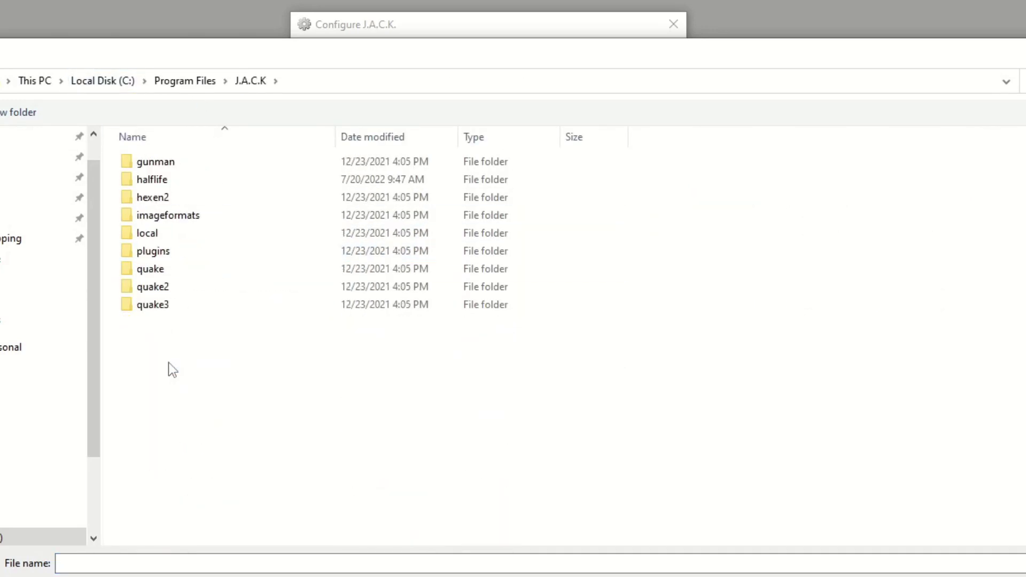
double_click(162, 181)
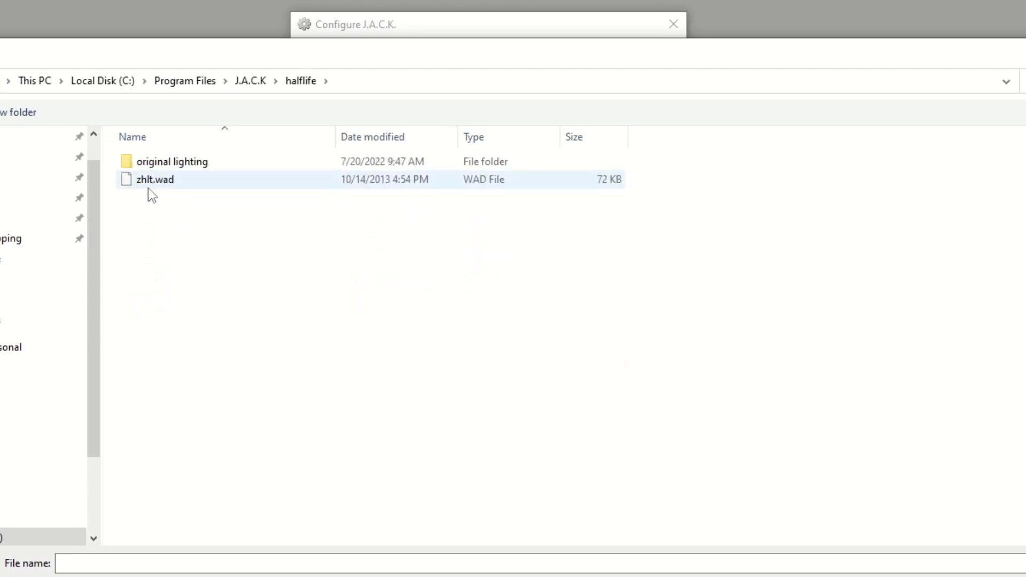
click(149, 185)
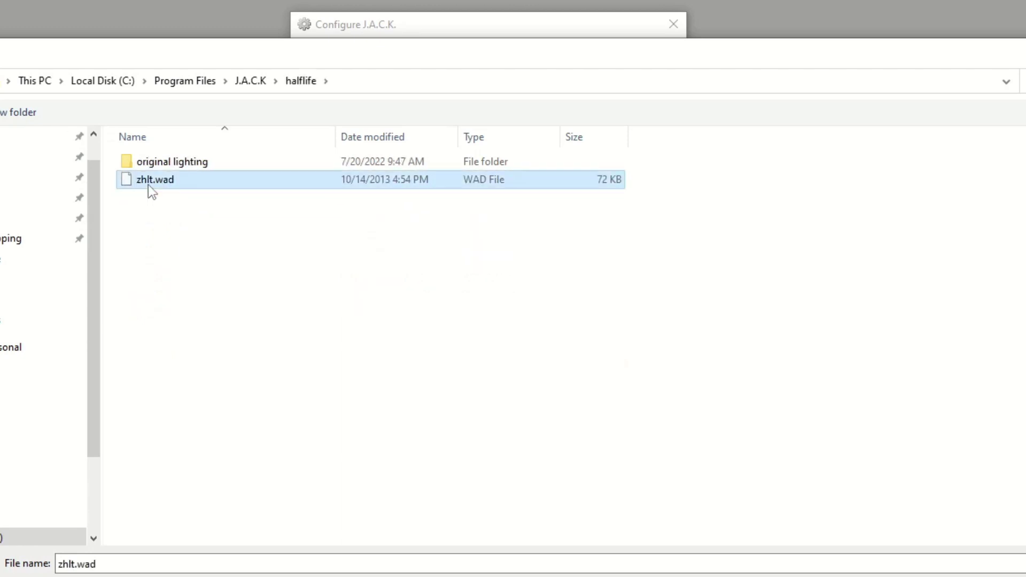
click(1006, 573)
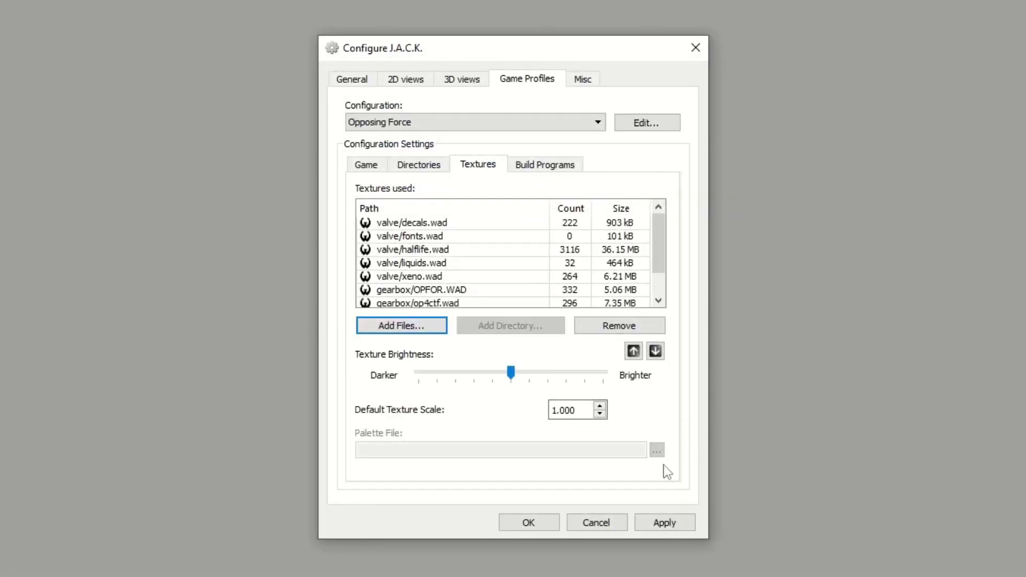
Step: Apply the changes and copy the CSG executable path from the Half-Life profile's build programs
click(526, 166)
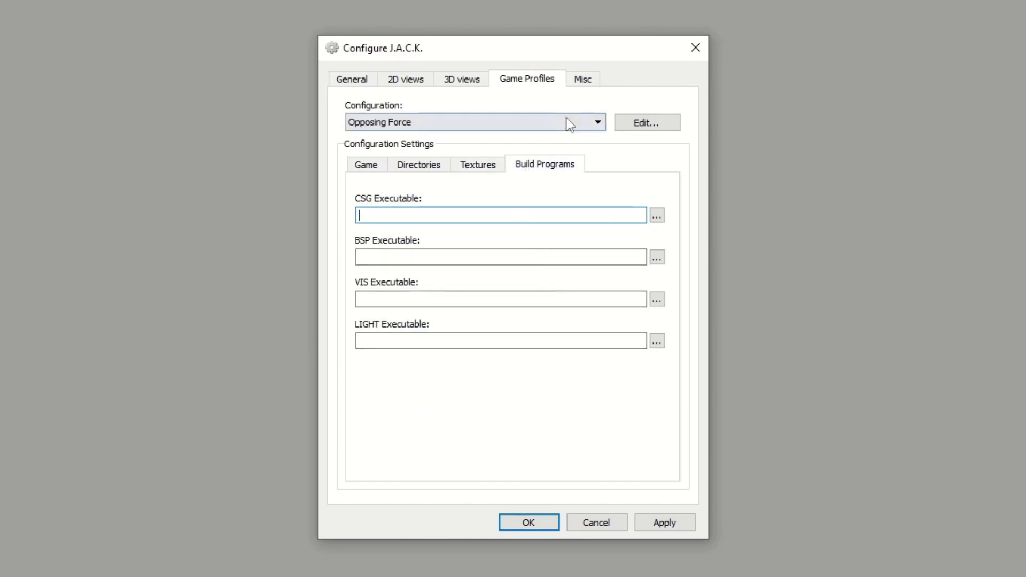
click(663, 522)
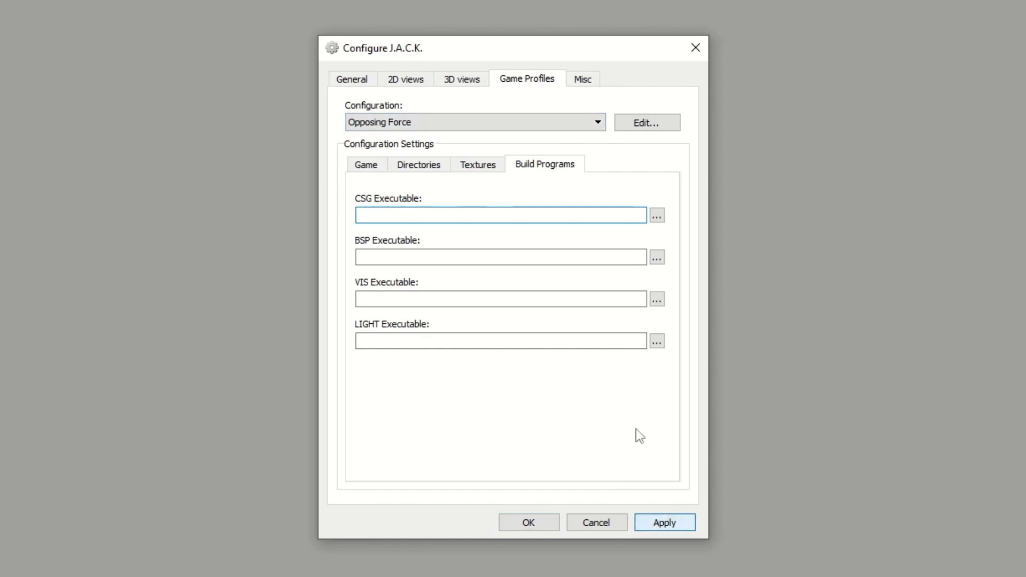
click(581, 122)
click(465, 136)
click(547, 217)
drag(546, 217, 353, 220)
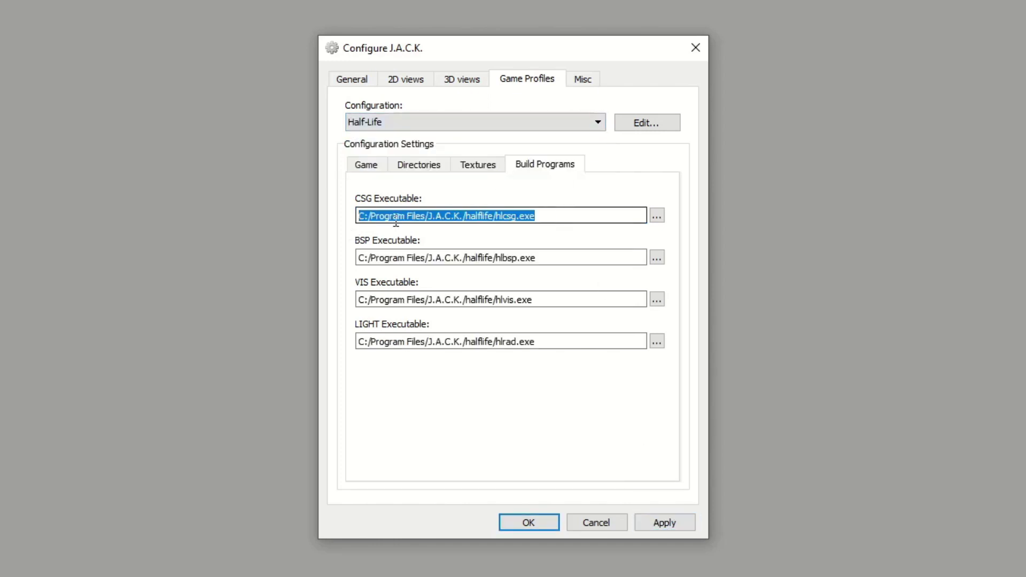
Step: Paste the copied build tool path into Opposing Force's fields and save the configuration
click(512, 125)
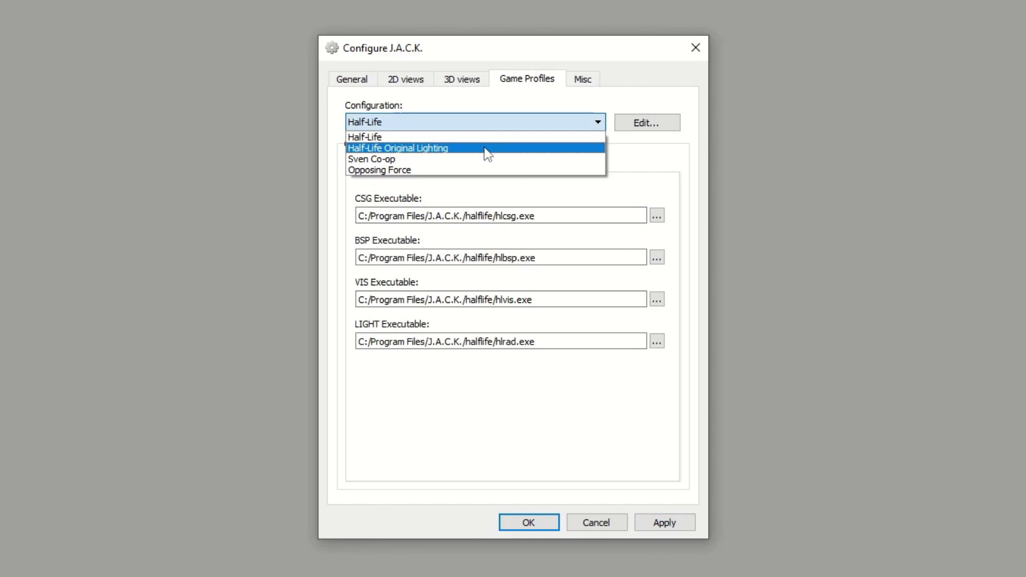
click(475, 170)
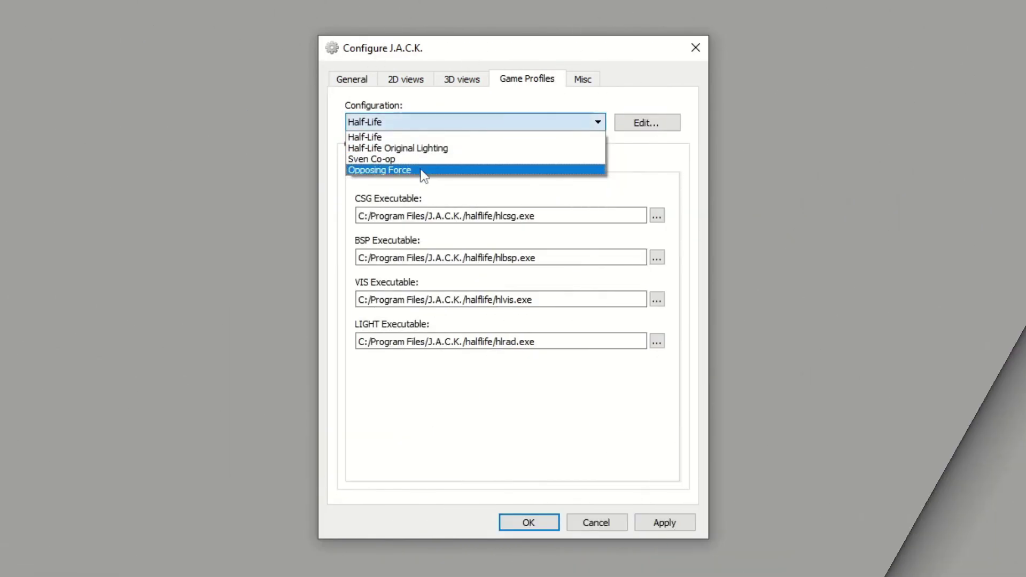
click(423, 169)
click(537, 341)
text(C:/Program Files/J.A.C.K./halflife/hlrad.exe)
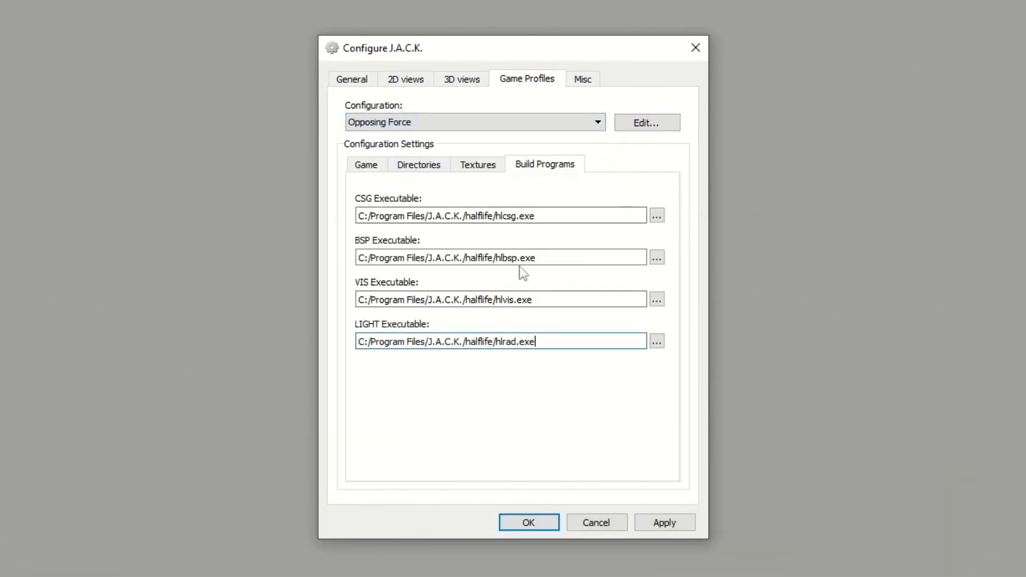
click(529, 522)
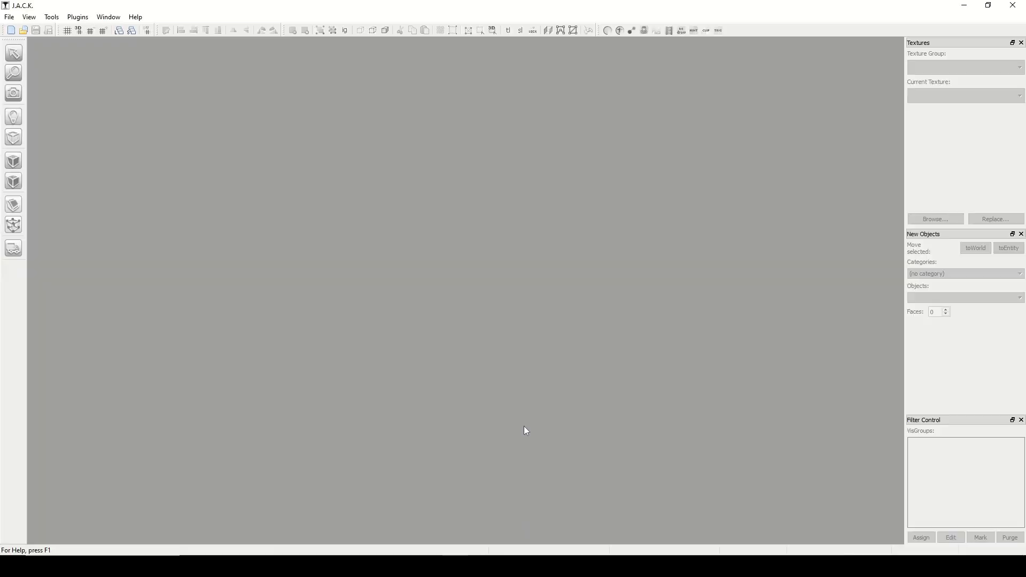
Step: Create a new Opposing Force map, Map1, accepting the default room properties
click(9, 17)
click(21, 28)
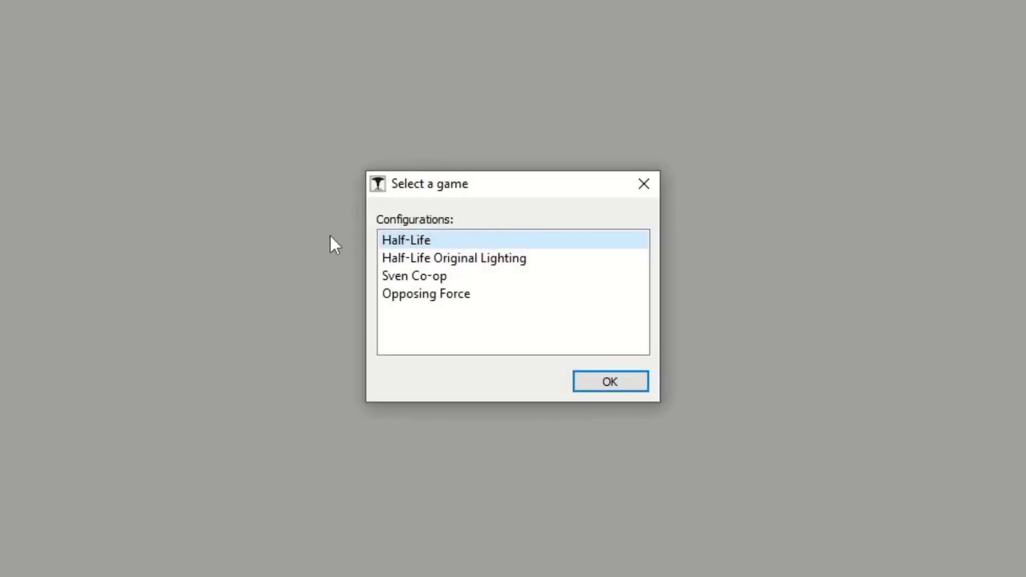
click(419, 296)
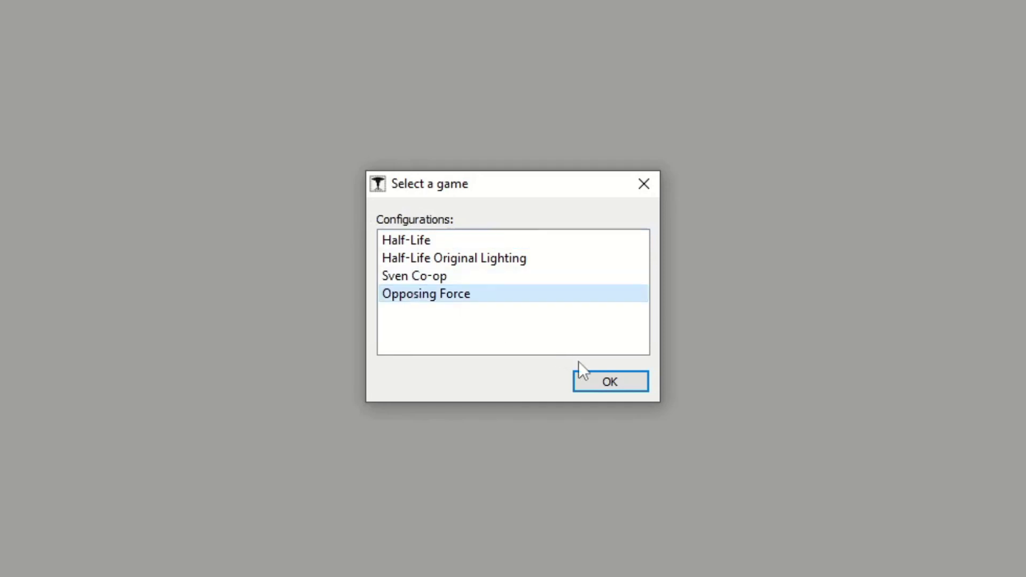
click(608, 387)
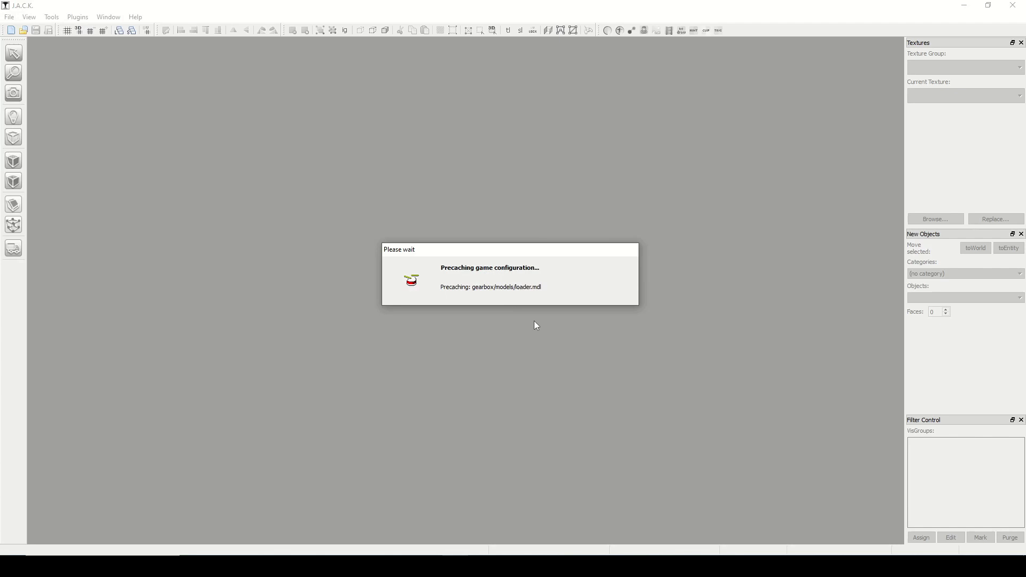
click(491, 345)
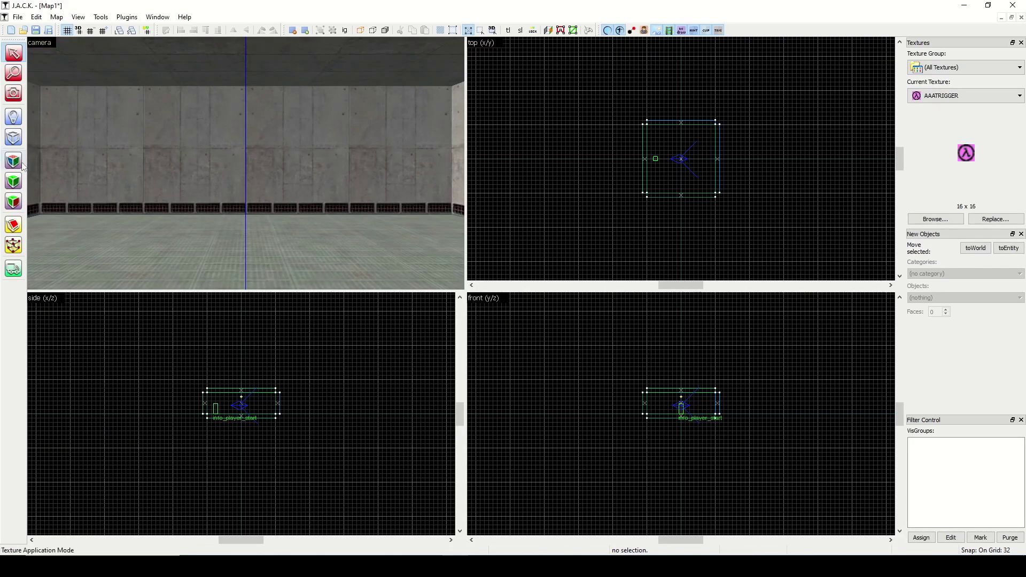
Step: Paint the room floor with the BOOT_GRASS_06 texture from OPFOR.WAD, replacing the concrete
click(935, 220)
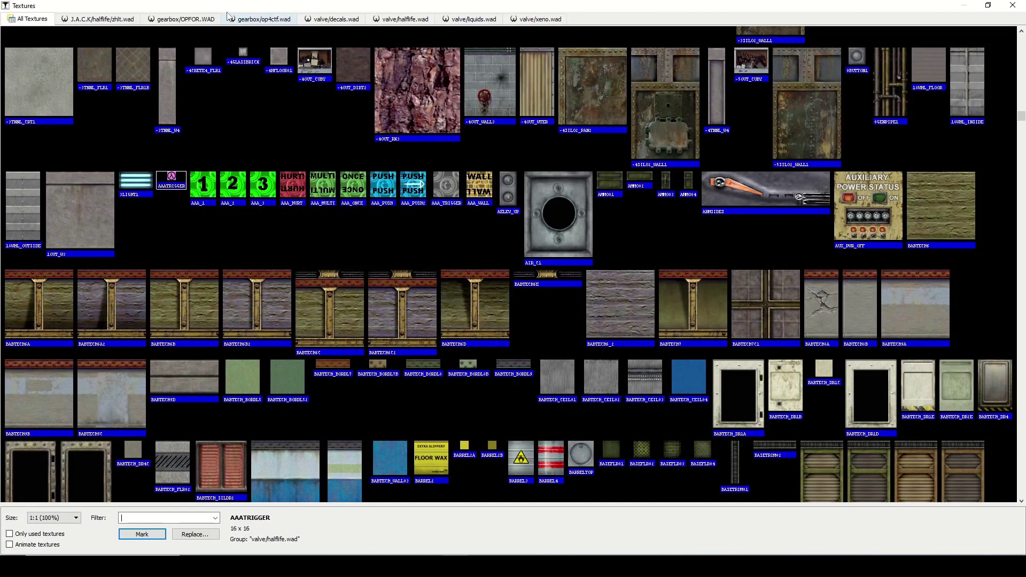
click(198, 20)
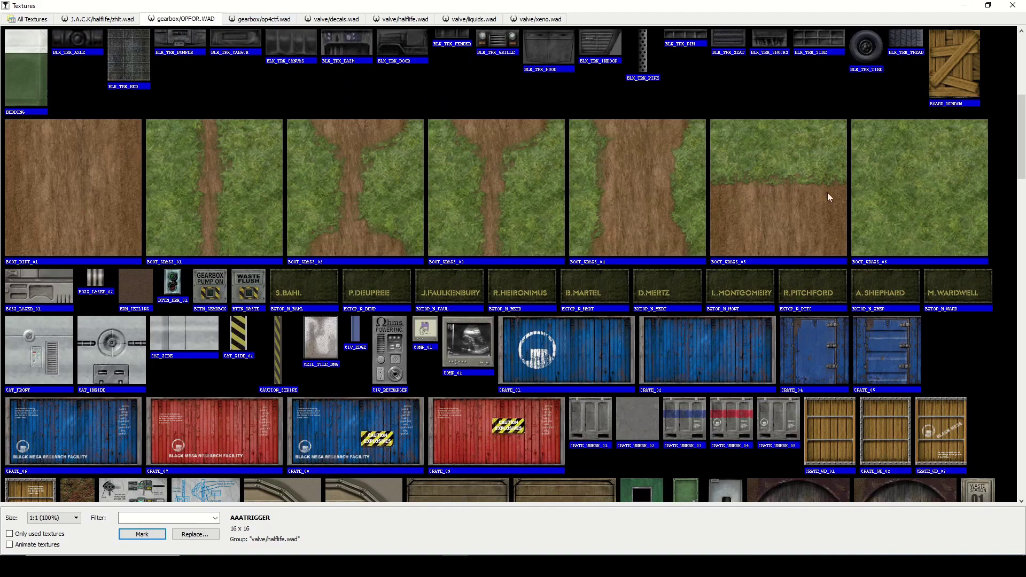
double_click(879, 181)
click(13, 161)
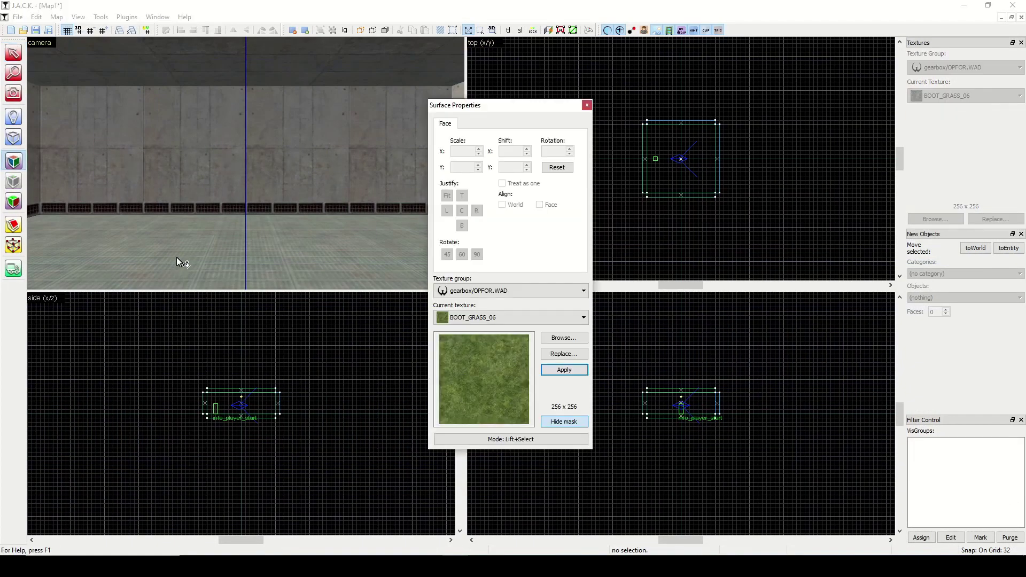
right_click(176, 257)
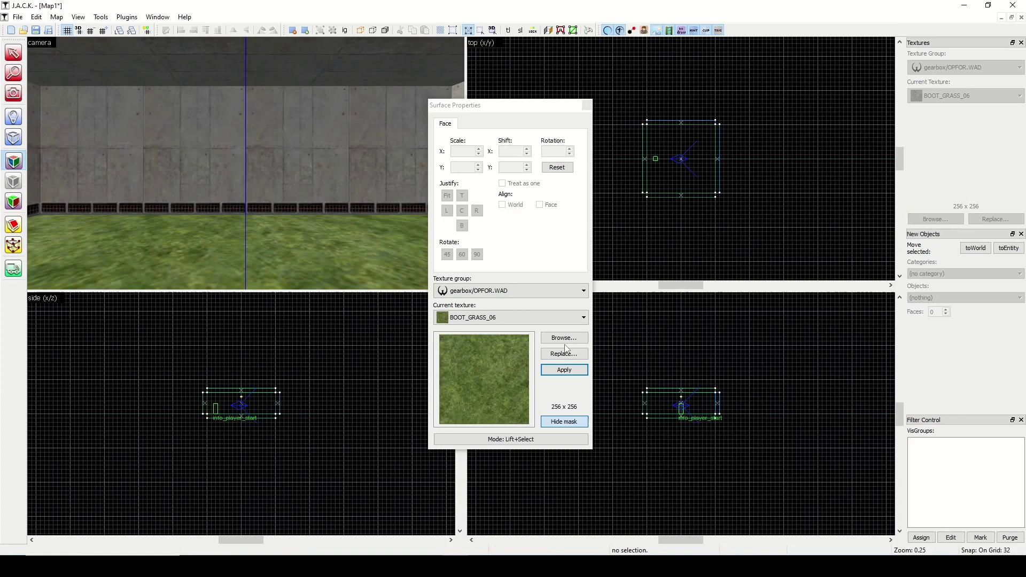
click(586, 104)
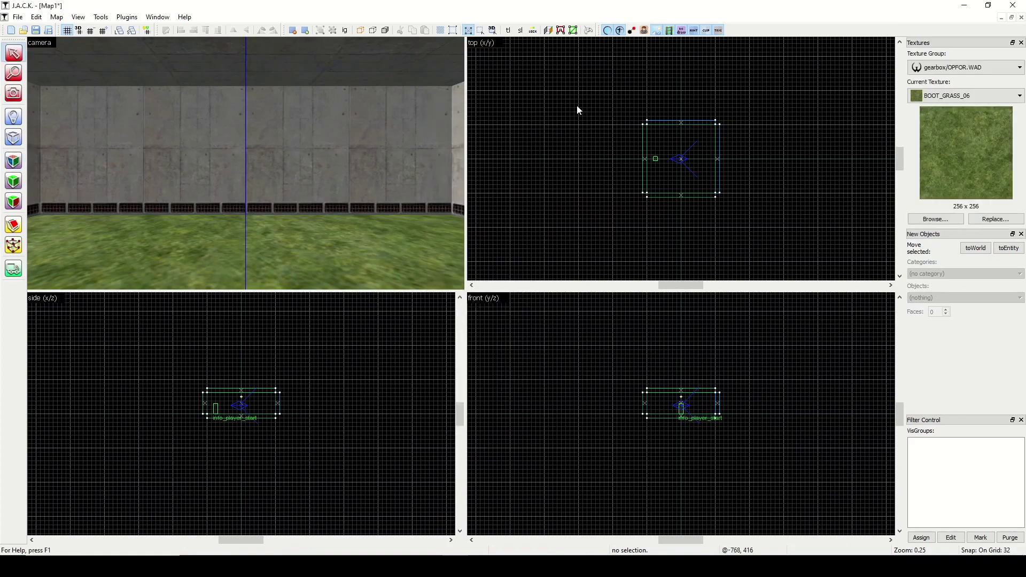
Step: Place a monster_pitdrone entity on the grass floor near the player start
click(15, 131)
click(968, 297)
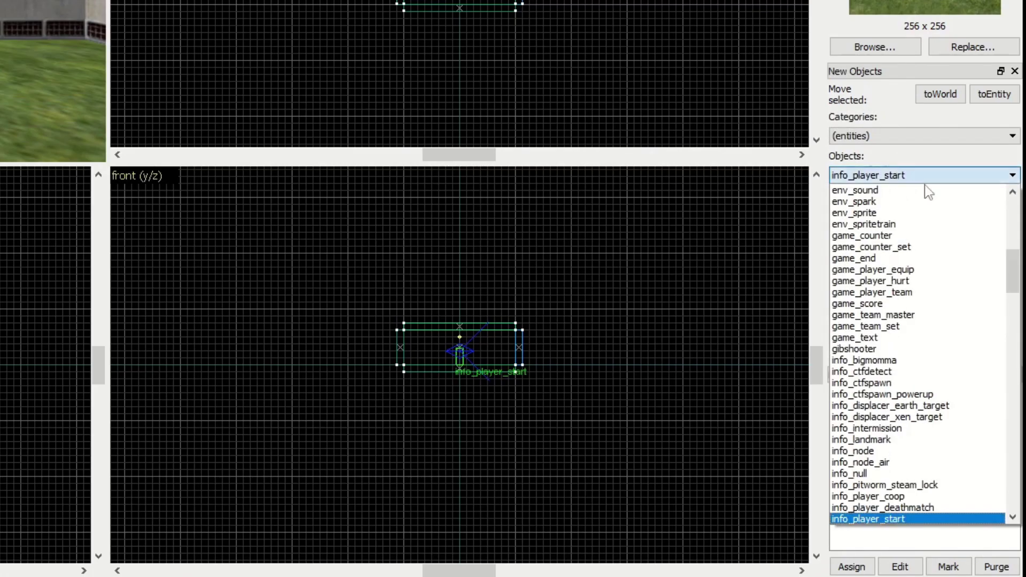
drag(1012, 270, 1018, 387)
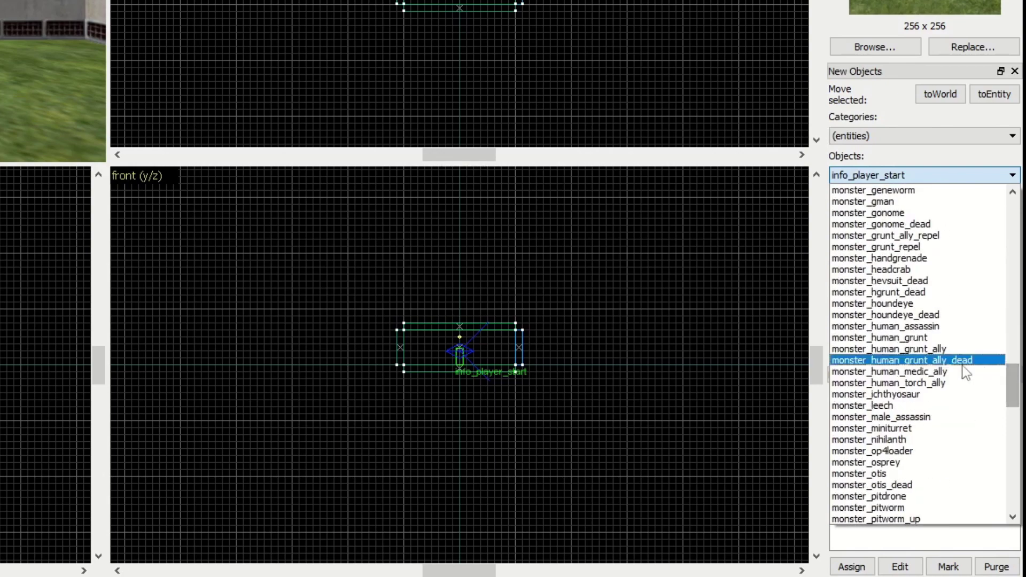
click(957, 496)
click(294, 246)
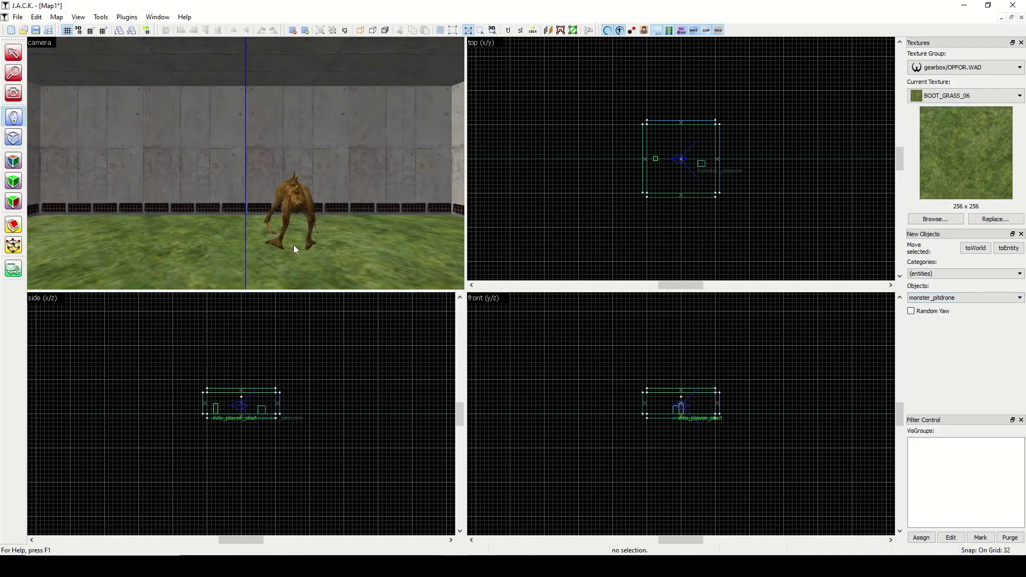
click(13, 93)
mouse_move(63, 132)
mouse_down()
mouse_move(246, 163)
mouse_move(300, 137)
mouse_up()
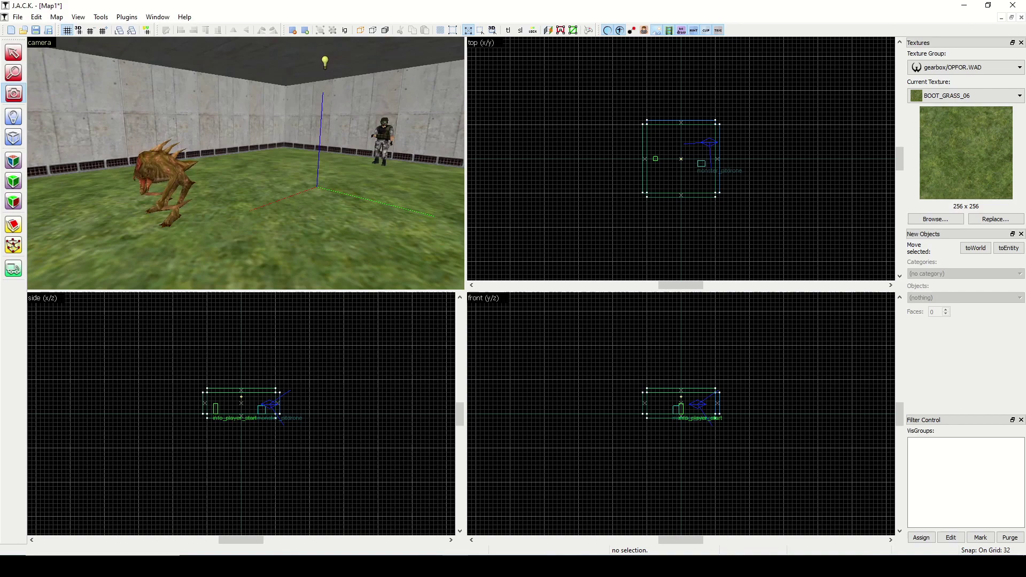
Step: Save the map as op4test.jmf, then compile and launch it in the game
click(18, 17)
click(47, 75)
text(op4test)
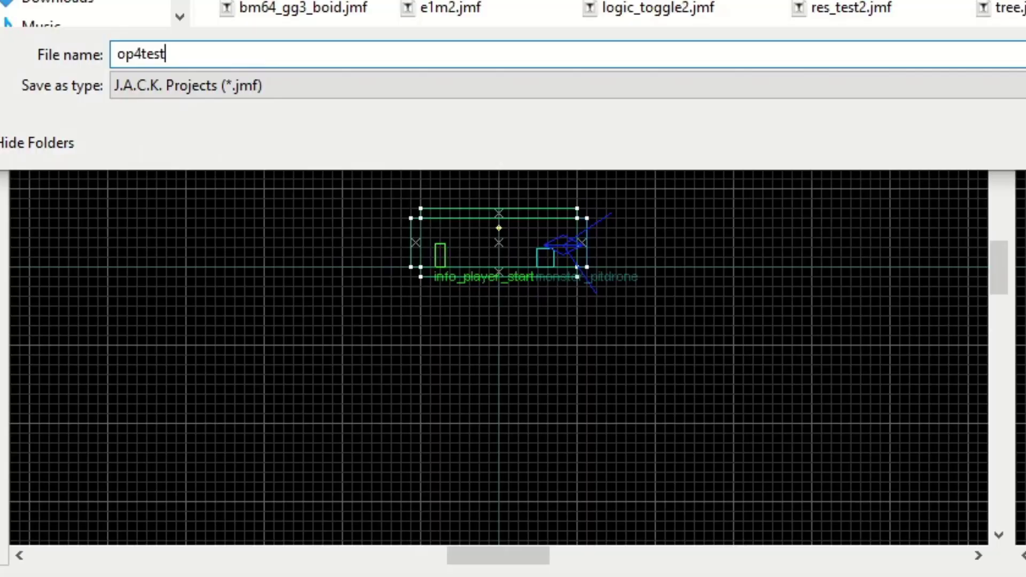
key(Return)
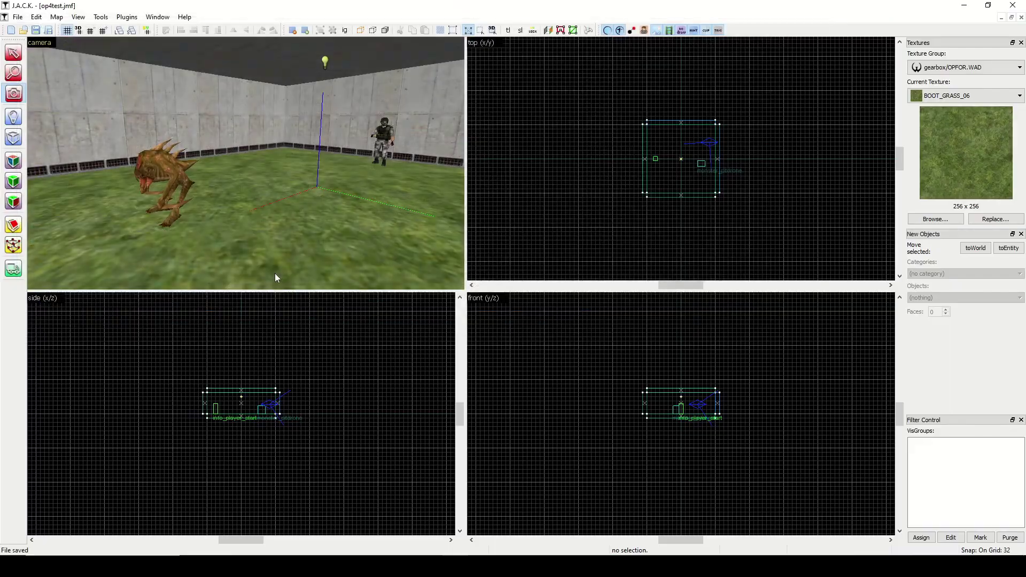
click(589, 30)
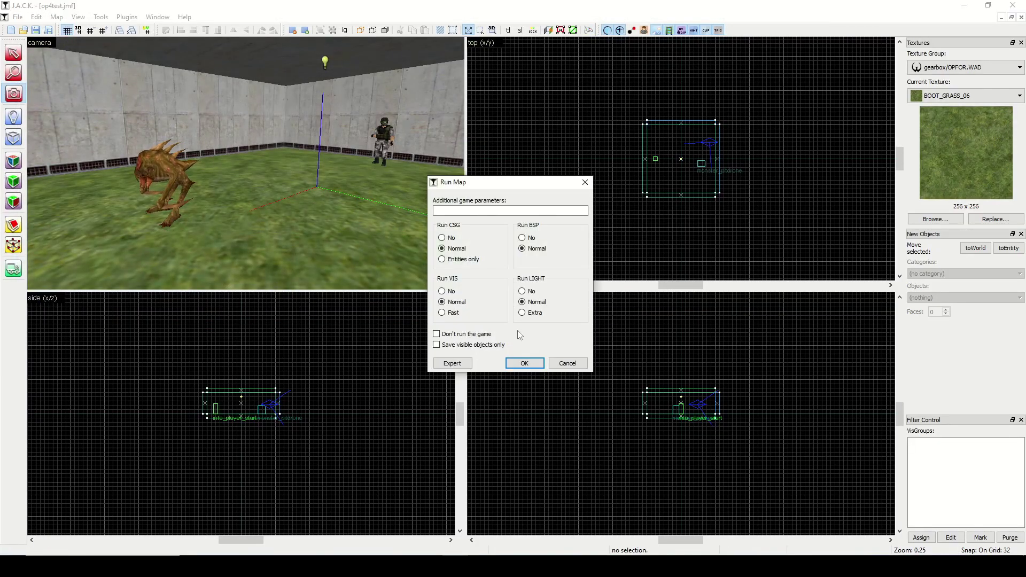
click(523, 362)
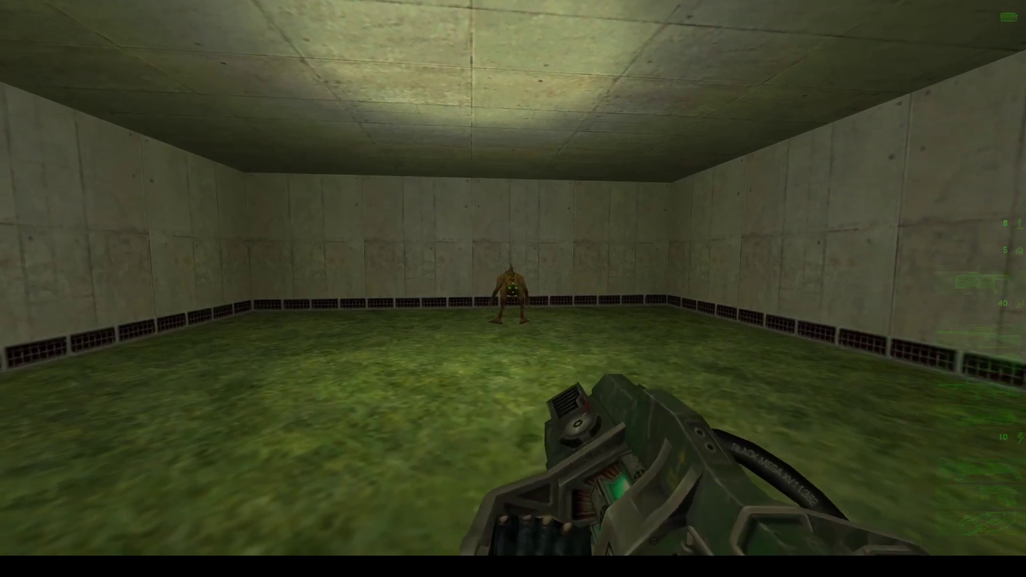
Step: Fire a charged Gauss shot at the pit drone in the grass room
right_click(513, 288)
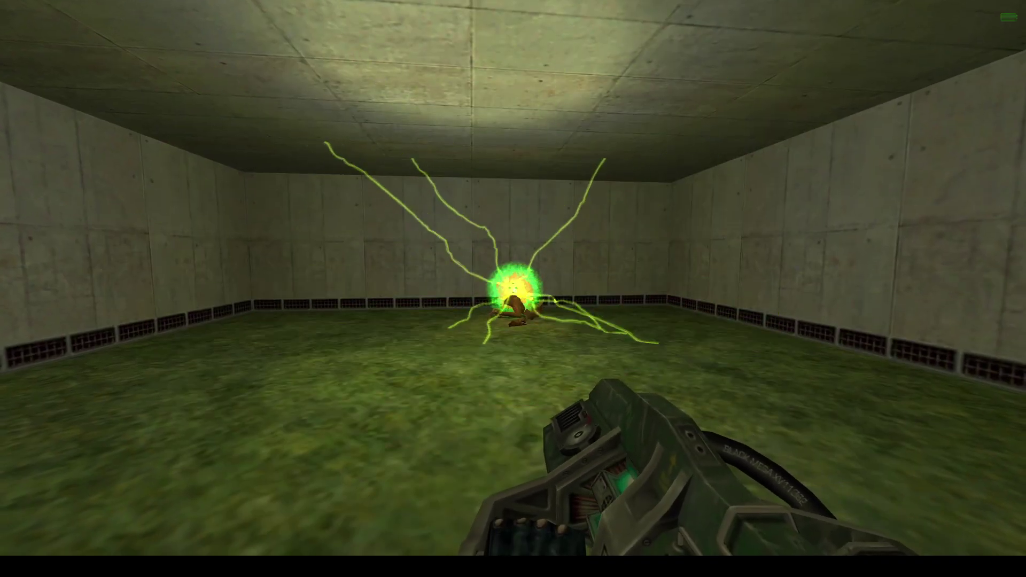